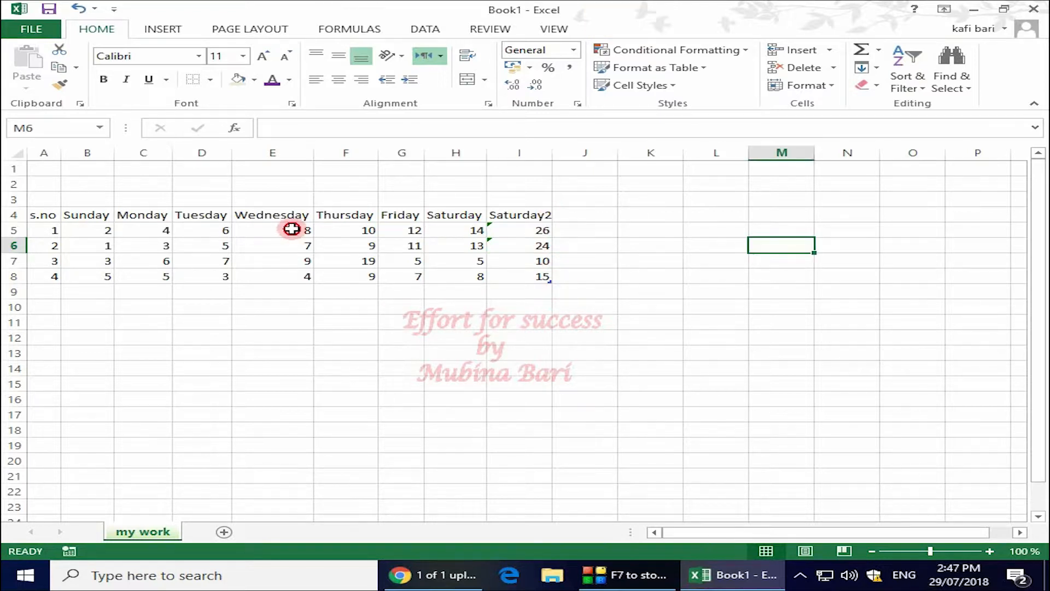
- Calculate the average of the Wednesday values E5:E8 in the cell beneath them
drag(291, 229, 298, 275)
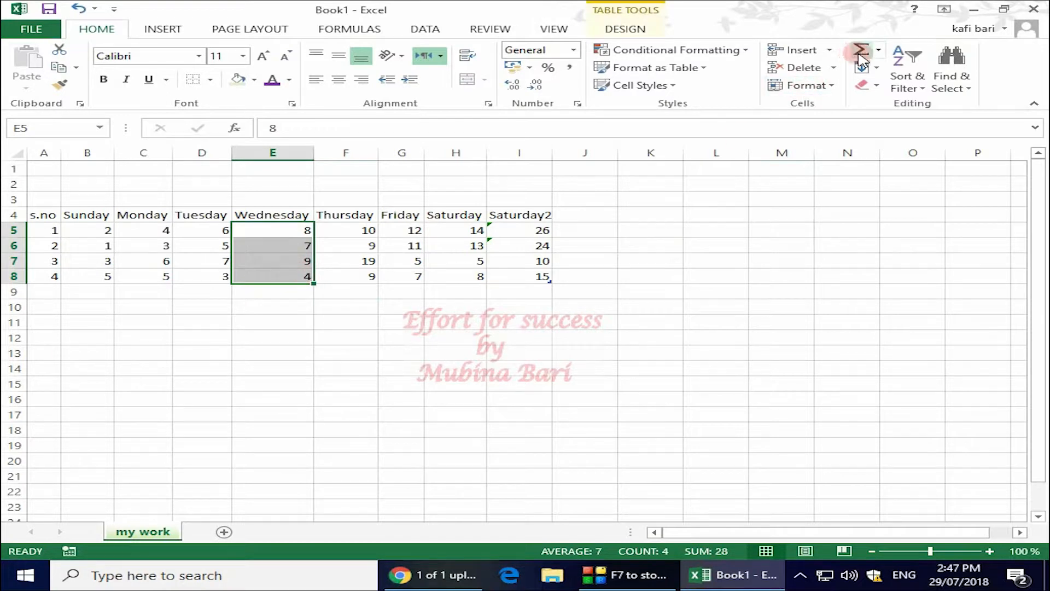
click(879, 49)
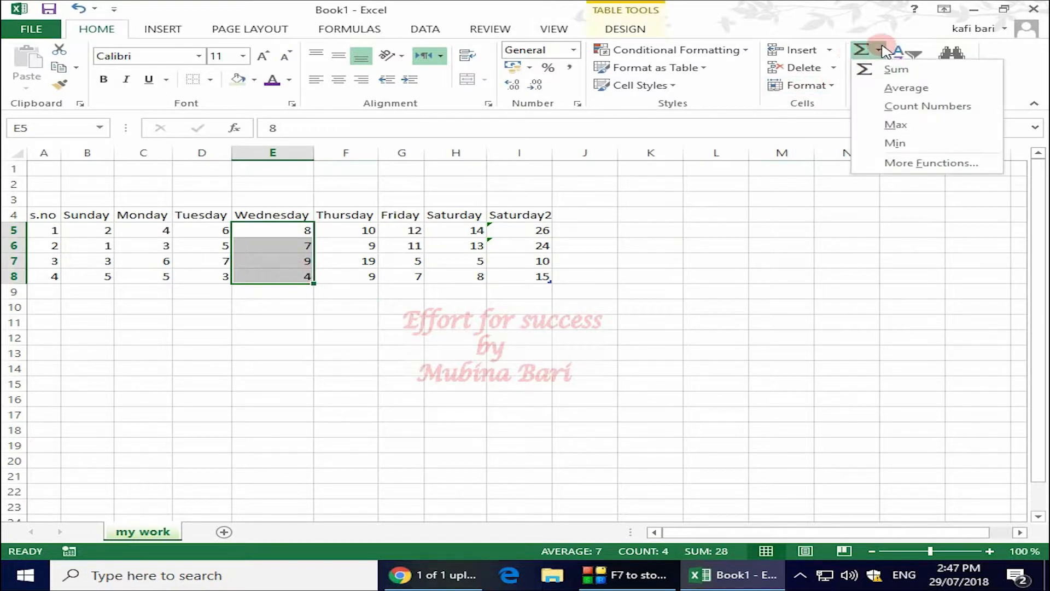
click(903, 91)
click(898, 87)
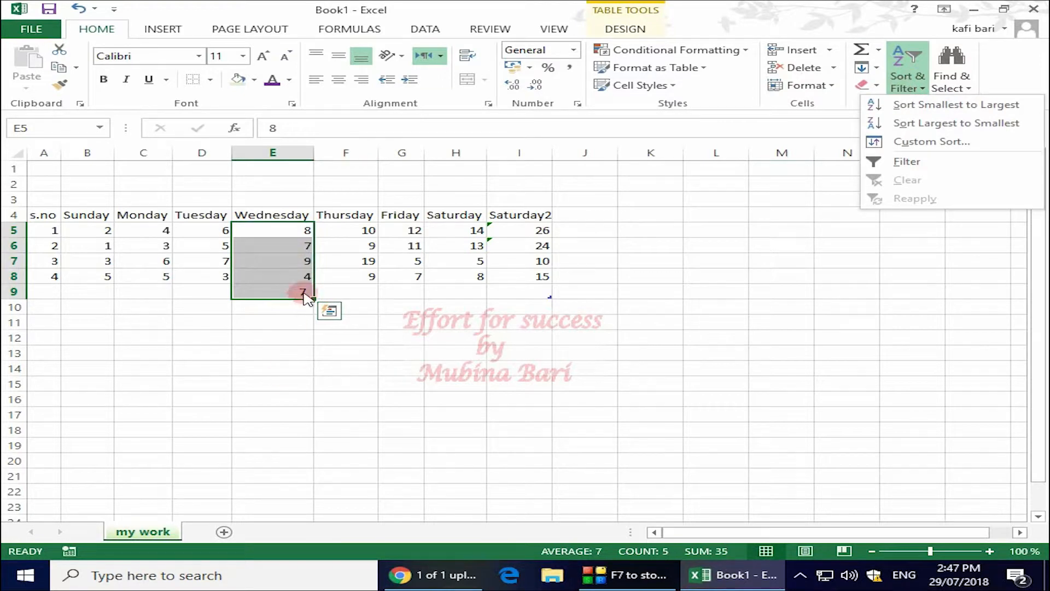
click(302, 329)
click(380, 352)
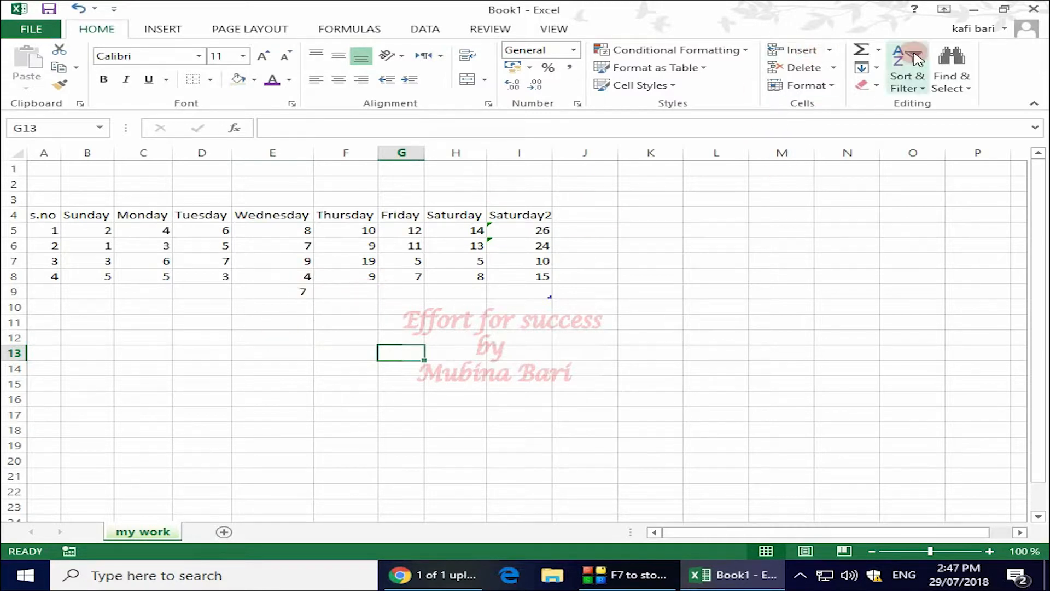
- Count the numbers in the Tuesday values D5:D8, placing the result in the cell beneath them
click(879, 50)
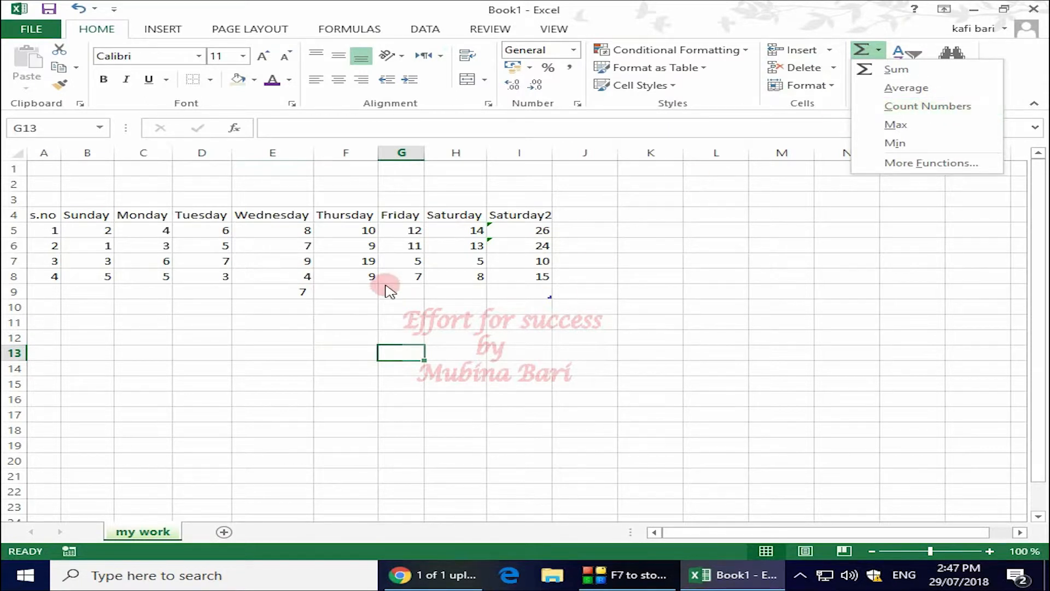
drag(219, 238, 216, 276)
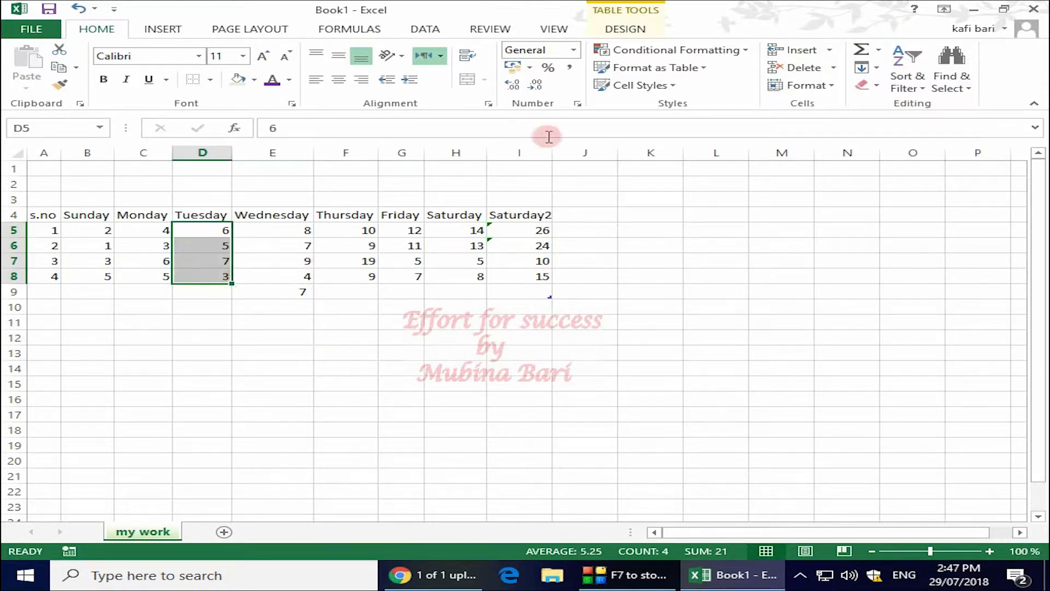
click(878, 50)
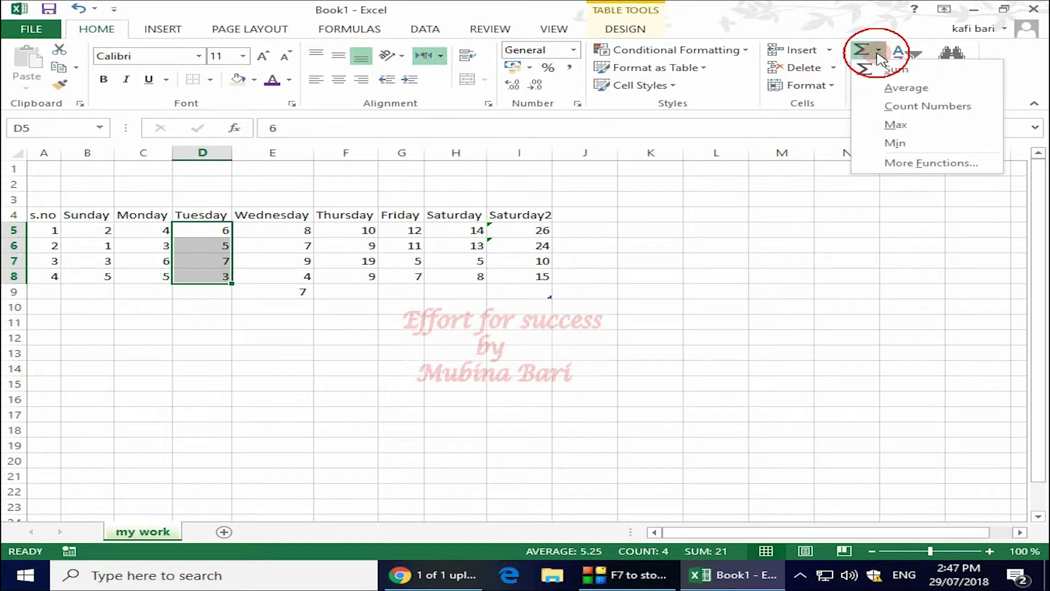
click(922, 109)
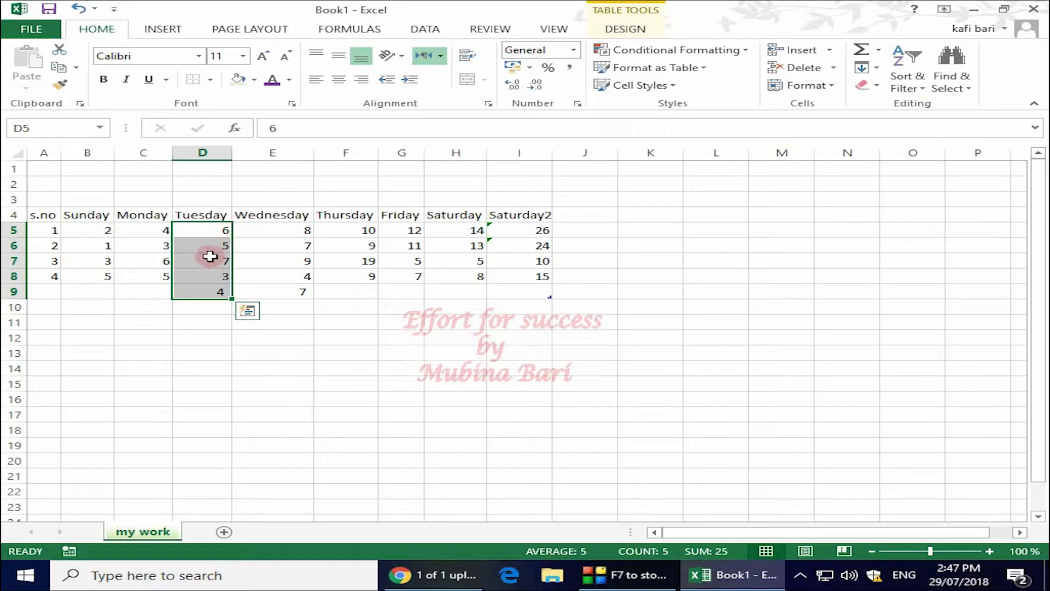
click(108, 373)
- Calculate each column's maximum for A5:H8 in row 10, and add each column's minimum in row 11
click(41, 226)
drag(41, 226, 480, 278)
click(878, 50)
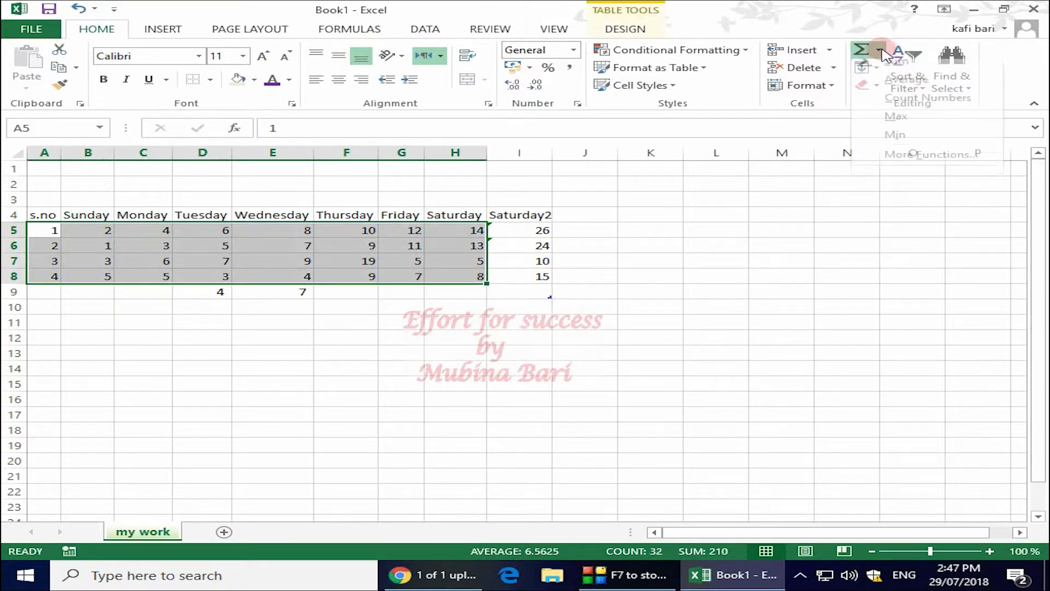
click(902, 125)
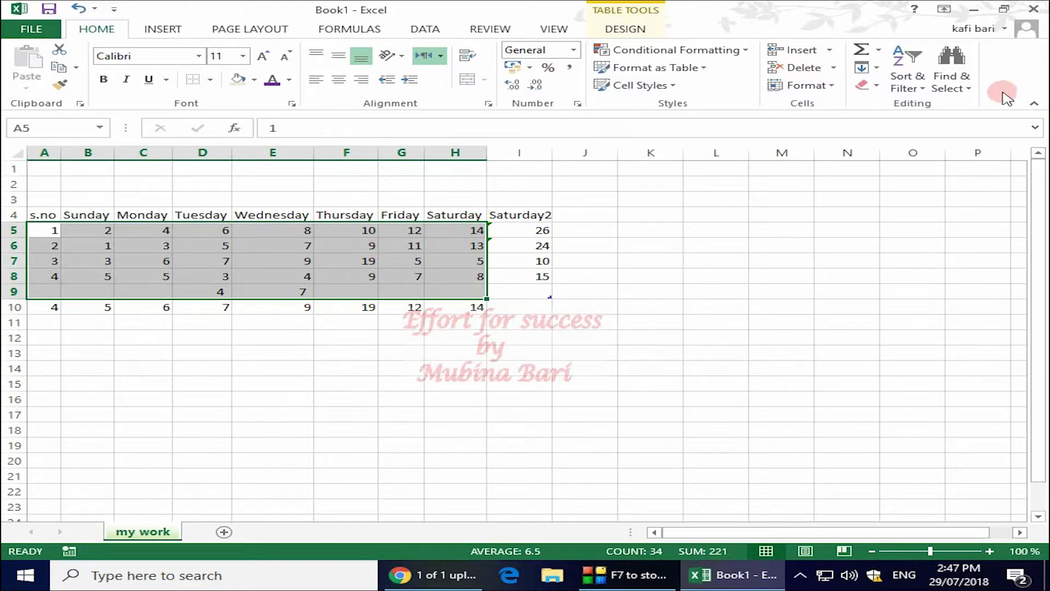
click(880, 50)
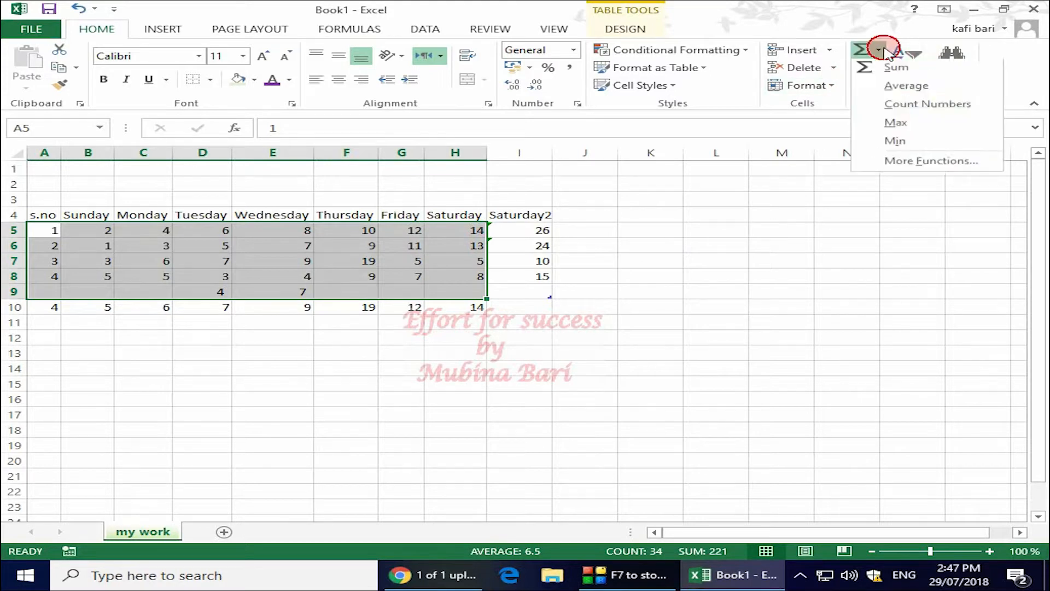
click(914, 144)
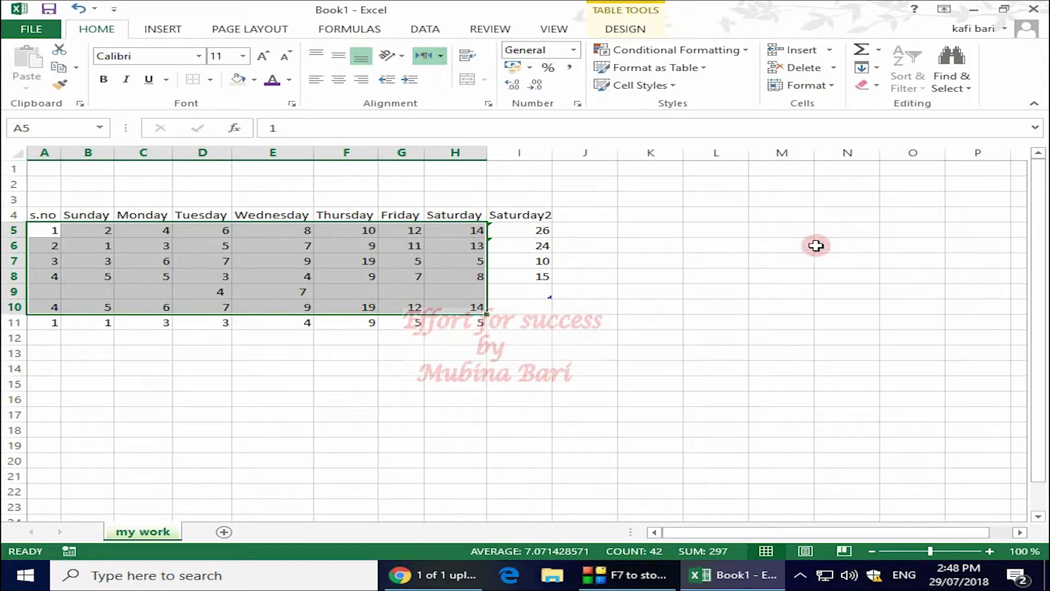
- Fill the first row's values down through A5:H10, and undo the fill
click(876, 70)
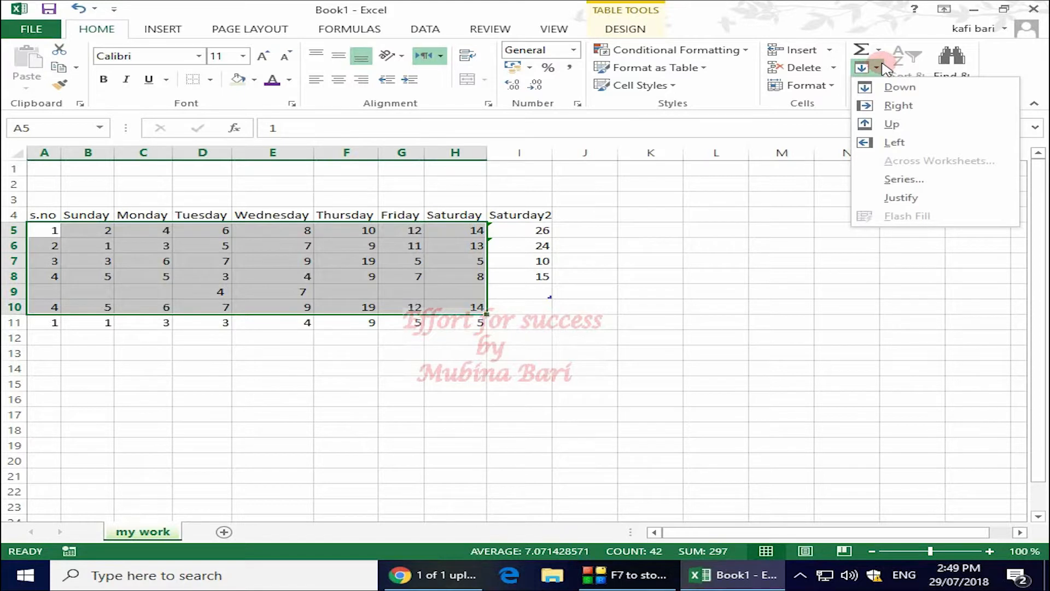
click(902, 89)
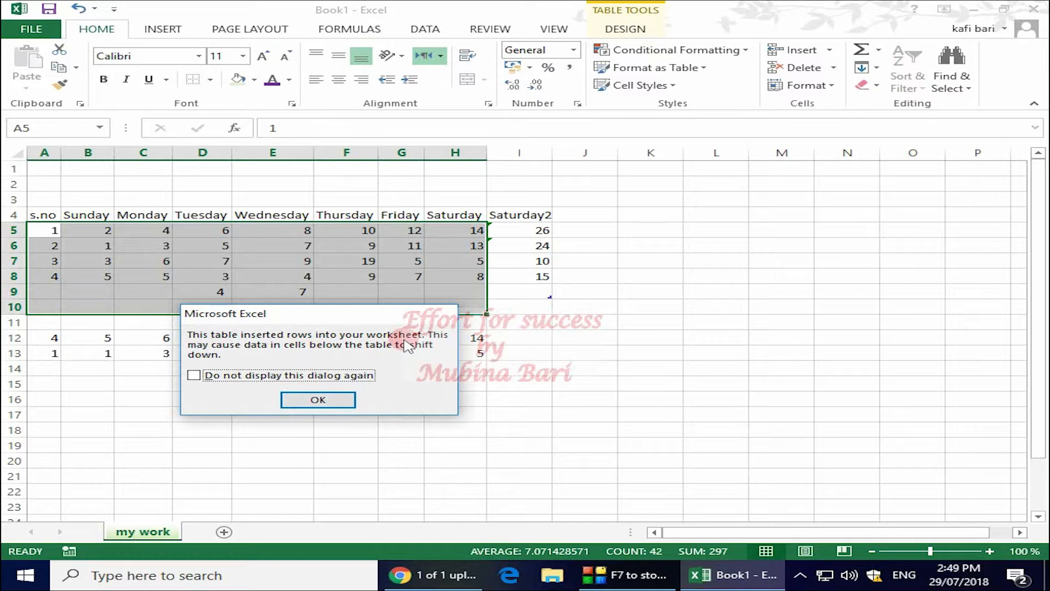
click(328, 400)
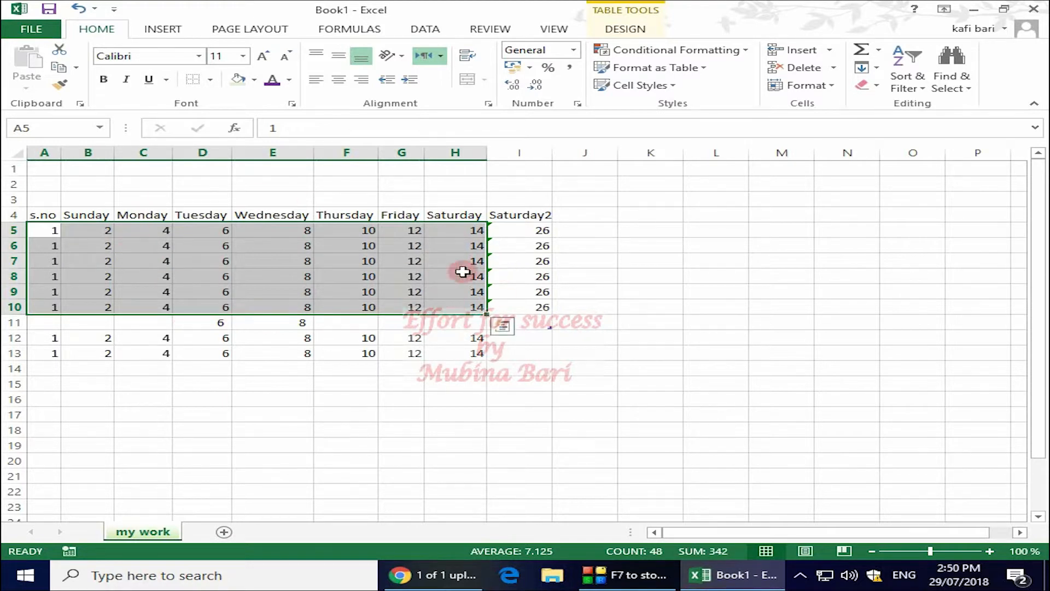
key(ctrl+z)
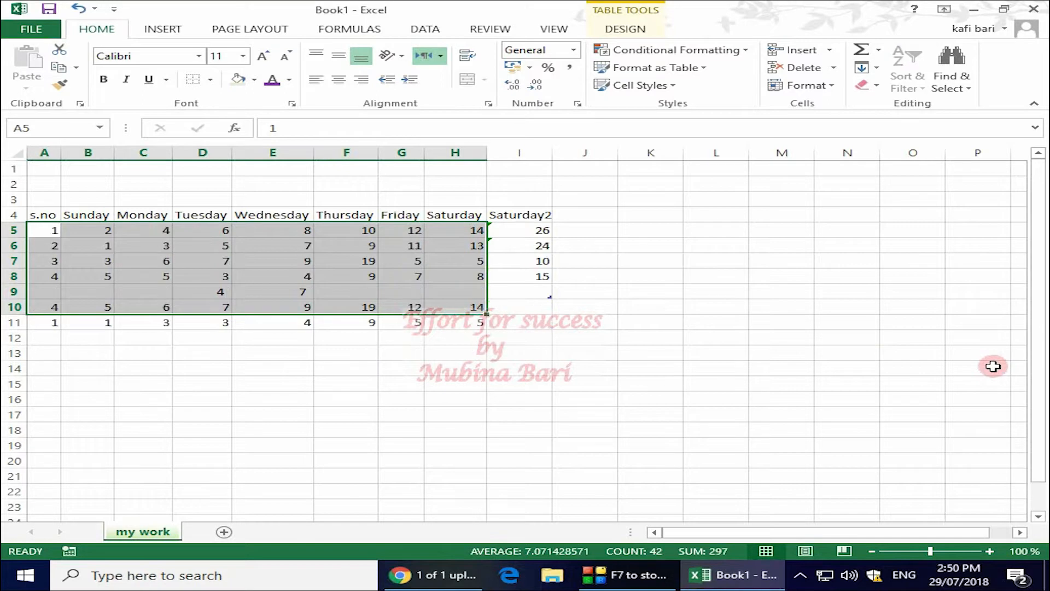
click(650, 291)
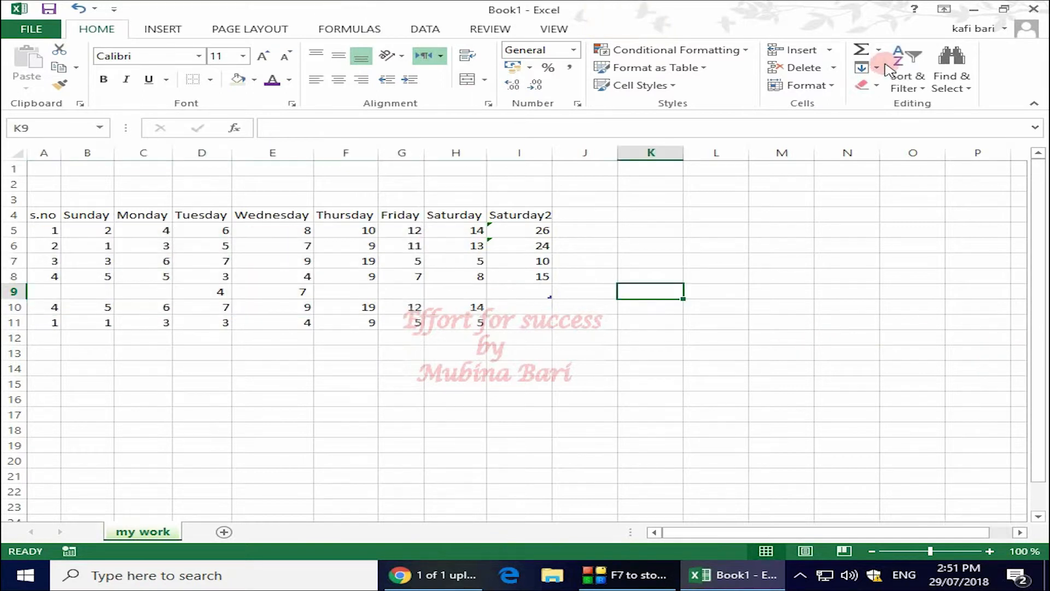
click(879, 69)
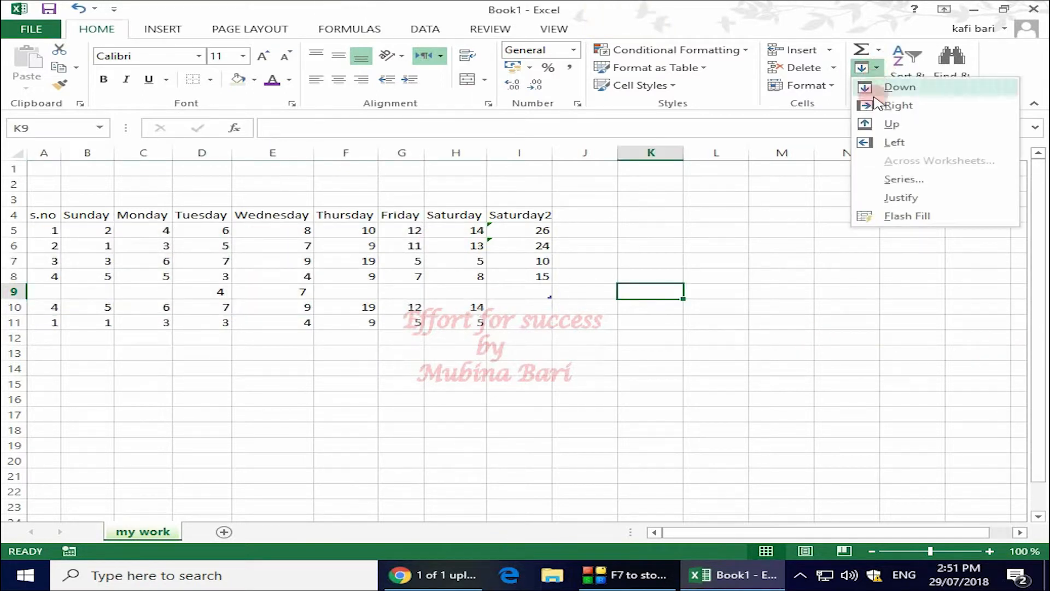
click(862, 251)
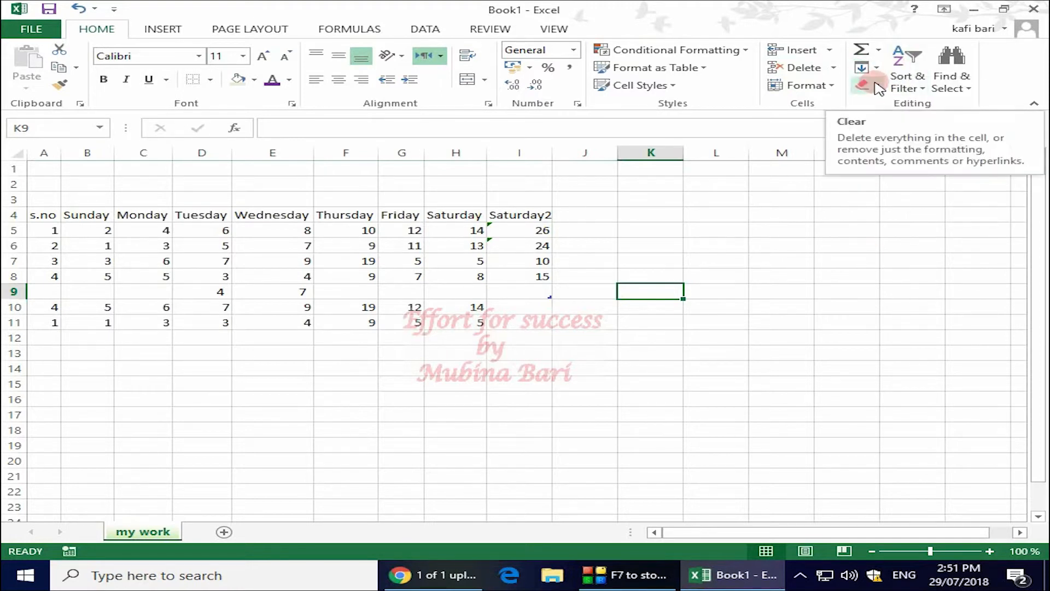
click(664, 273)
drag(44, 226, 161, 274)
click(870, 254)
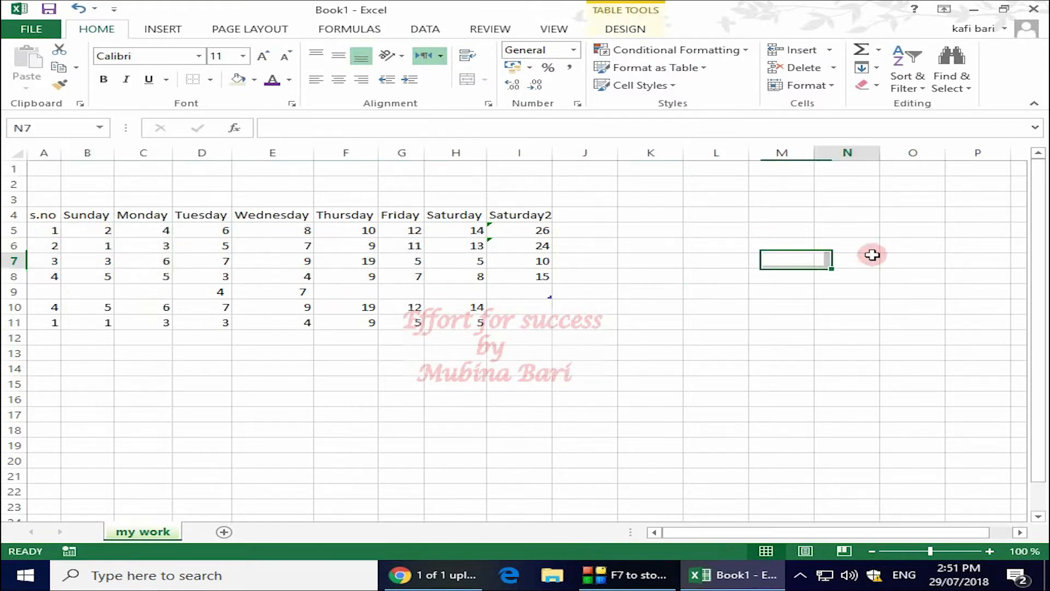
- Format the whole data table with the light gold banded style from the last row of the Medium table styles
key(ctrl+a)
click(703, 68)
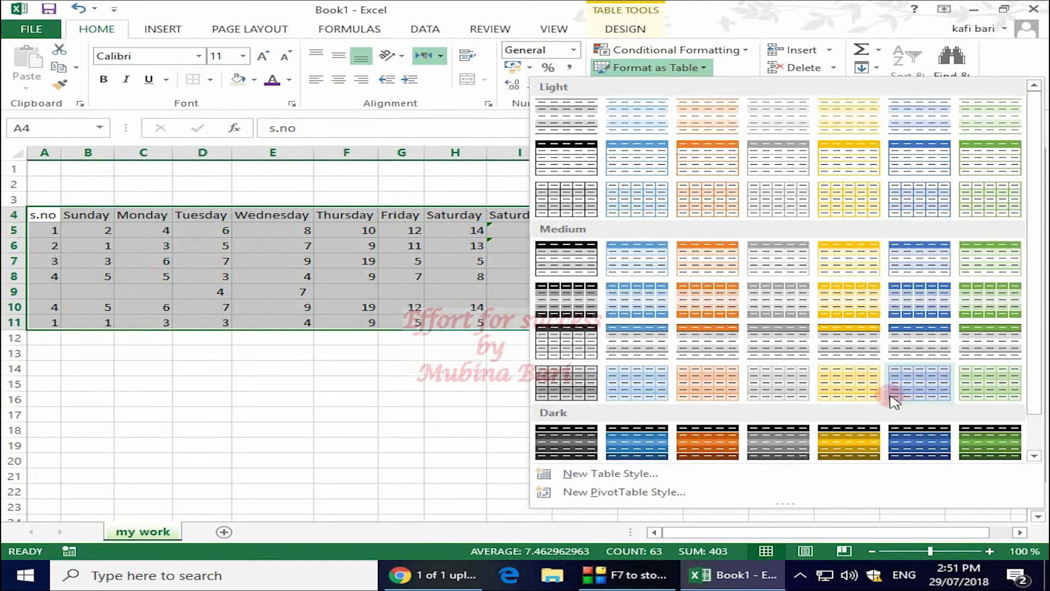
click(872, 394)
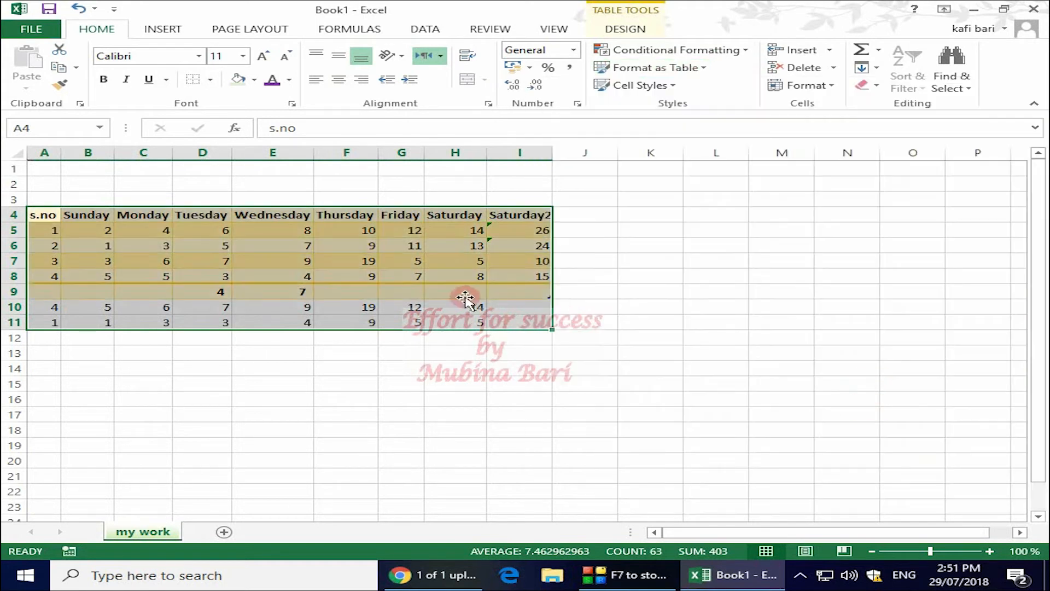
click(629, 288)
- Apply the Accent1 cell style and the Heading 1 cell style to the header row A4:I4
drag(44, 214, 533, 215)
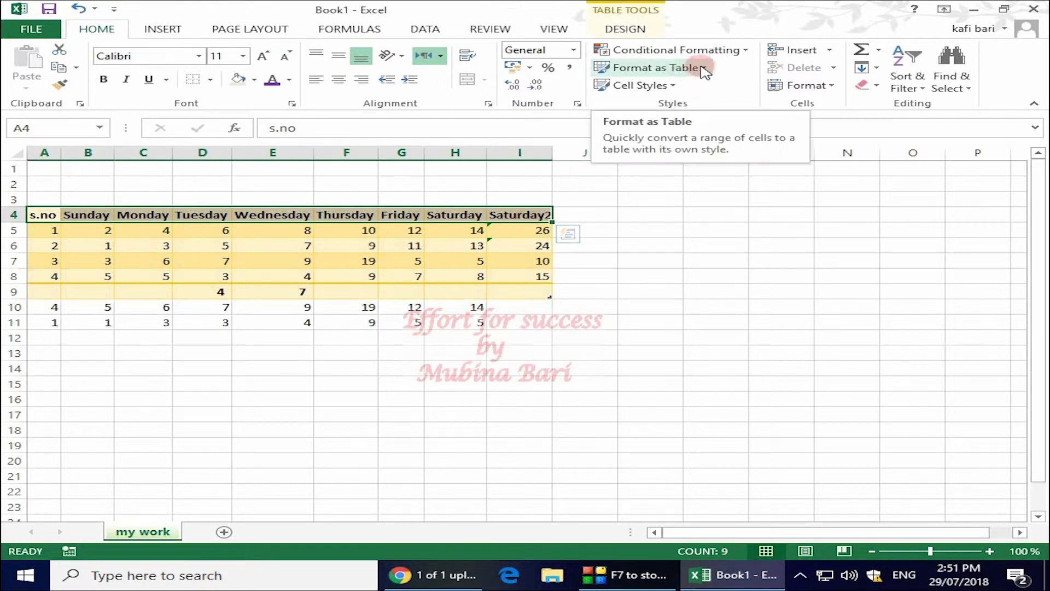
click(663, 84)
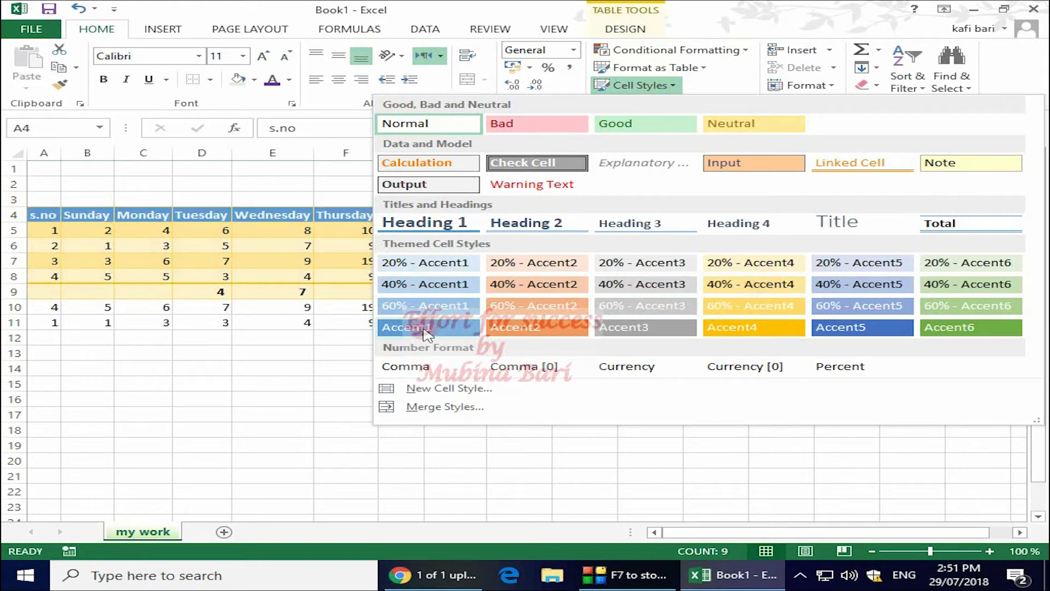
click(426, 328)
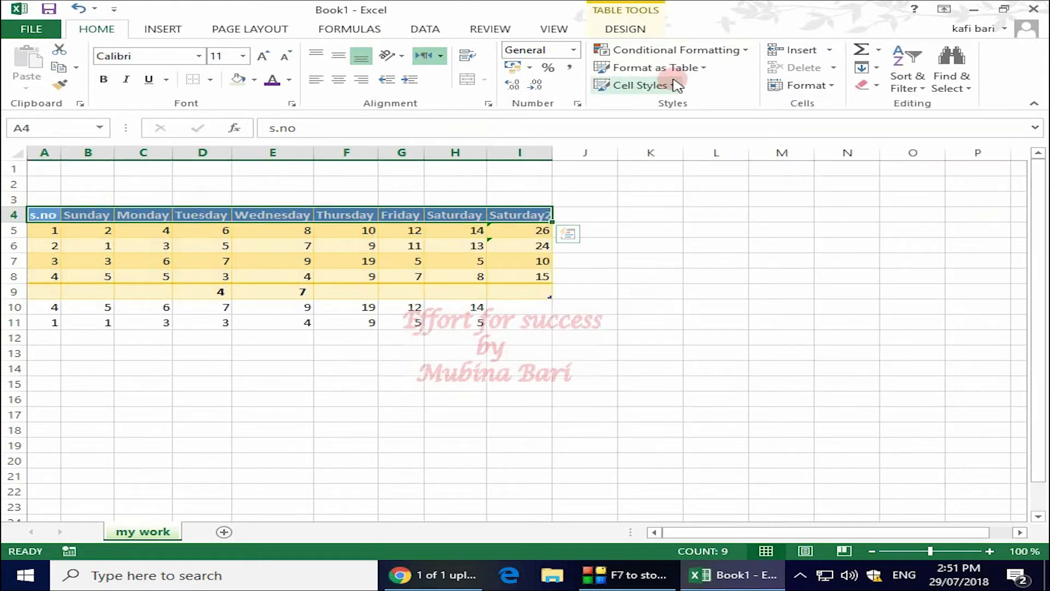
click(677, 85)
click(463, 223)
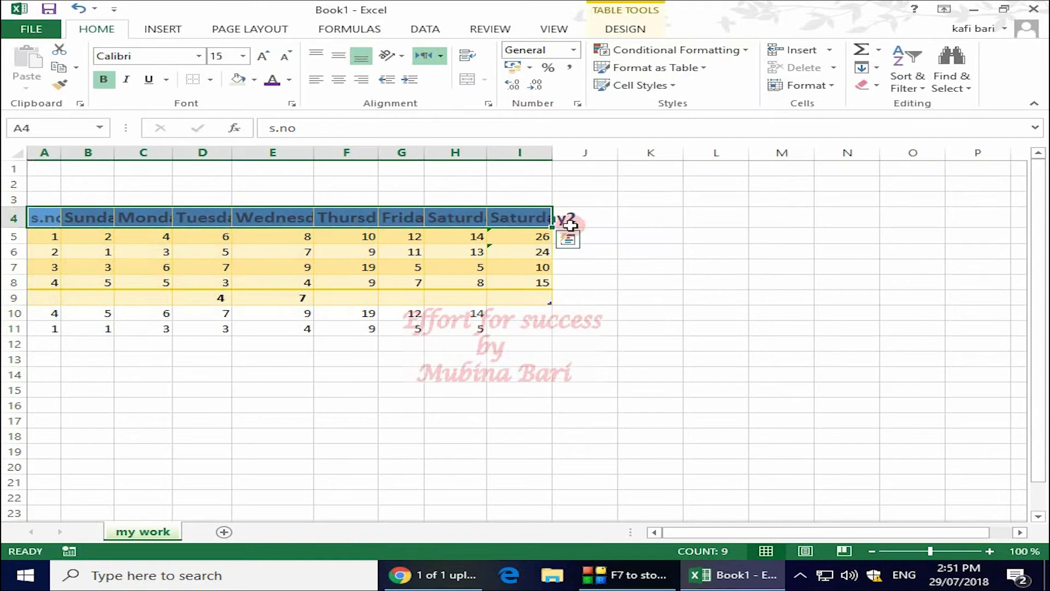
click(697, 279)
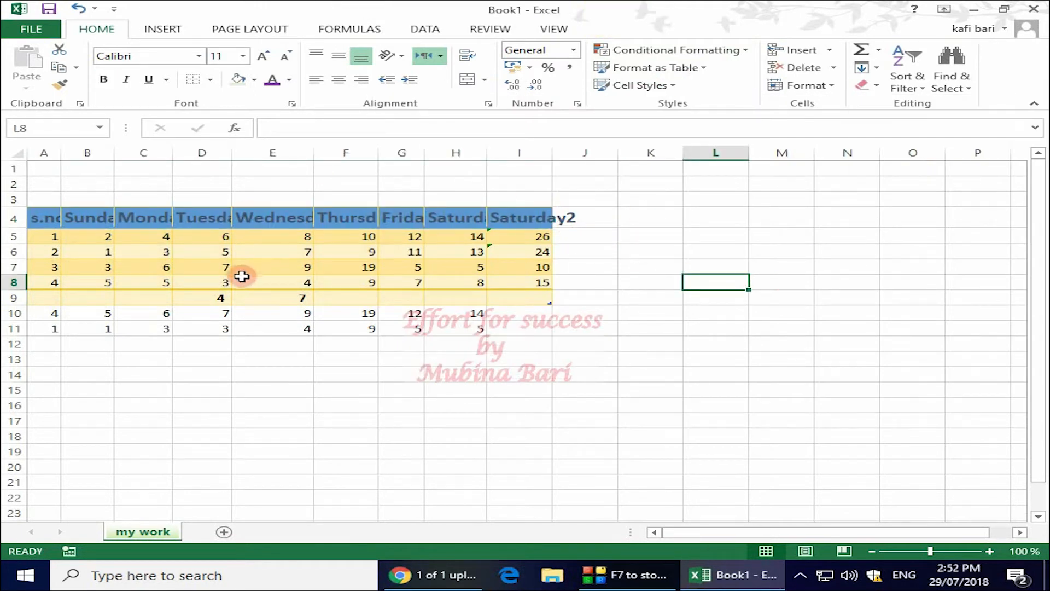
- Clear all contents and formatting from A3:I11, and undo the clearing
click(879, 87)
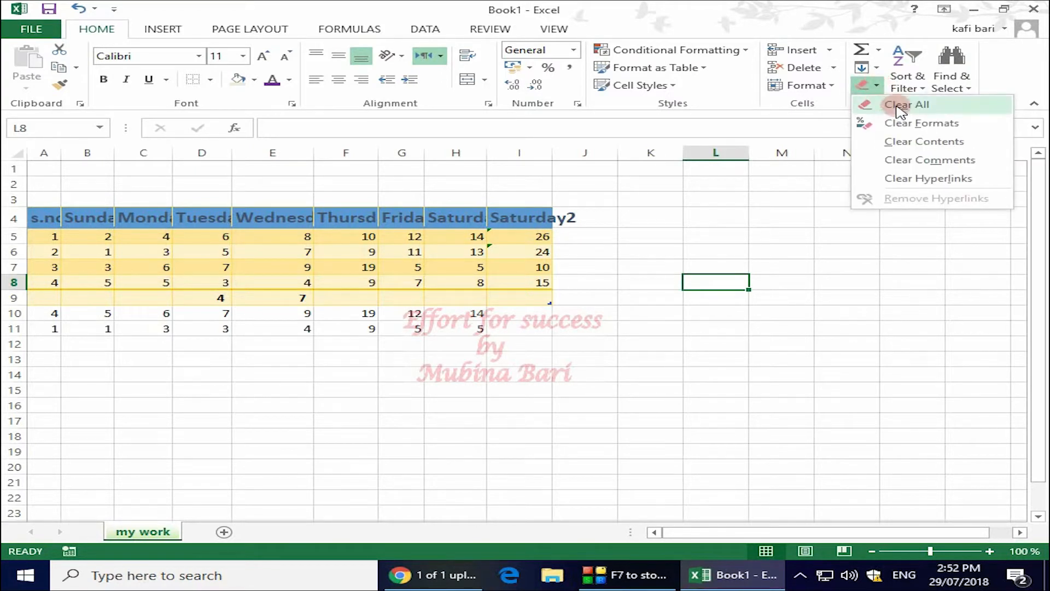
click(963, 109)
click(638, 266)
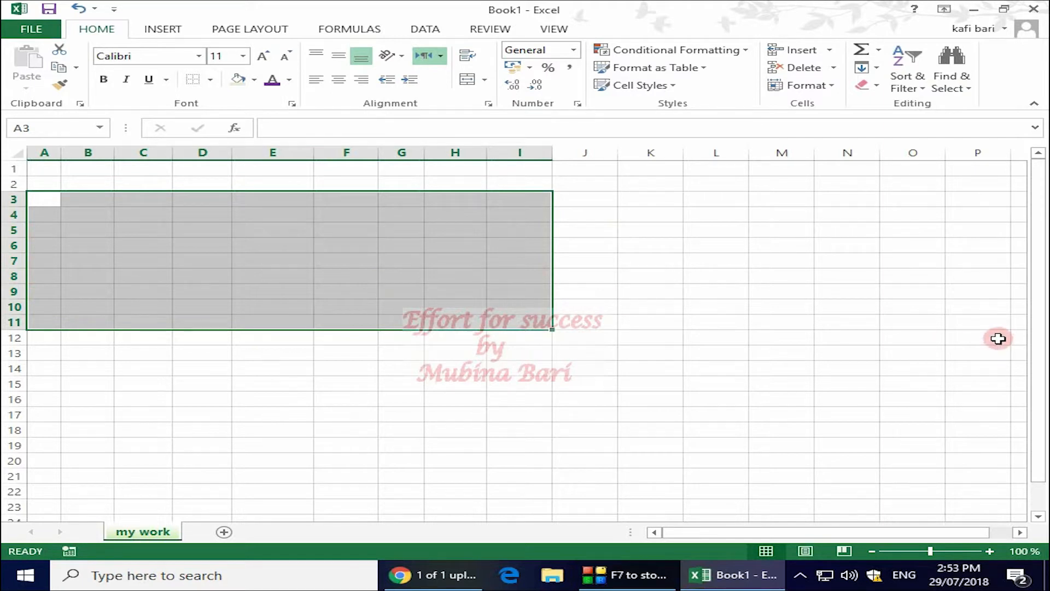
key(ctrl+z)
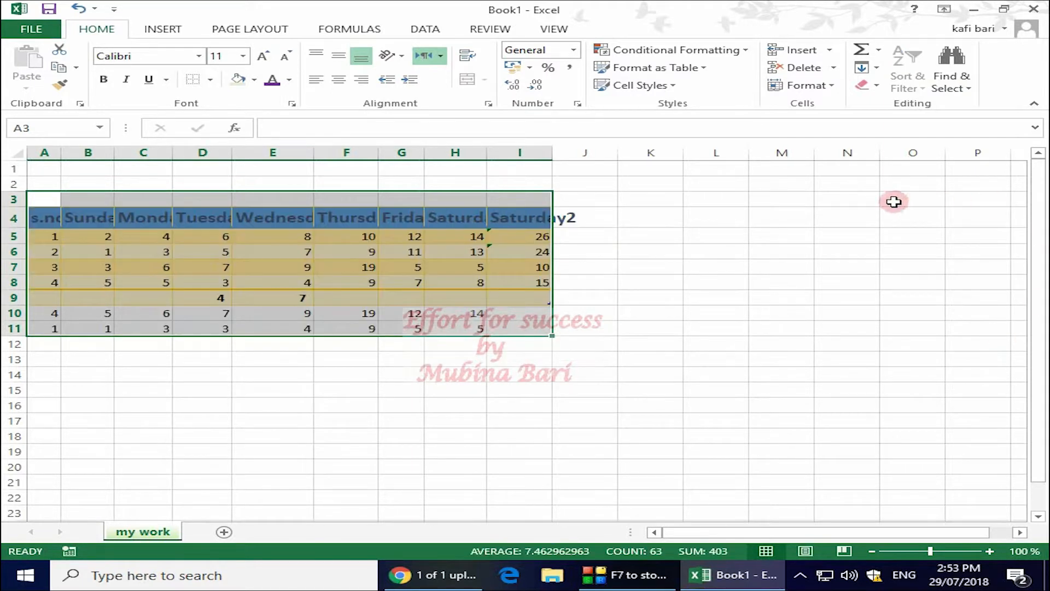
- Clear only the formats from A3:I11, keeping the cell contents
click(876, 85)
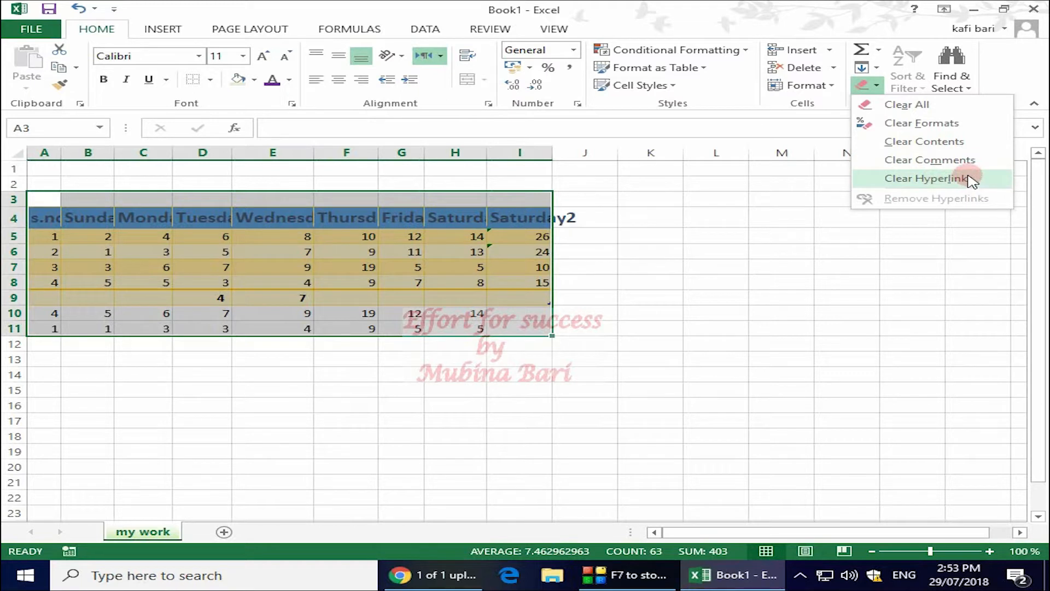
click(926, 123)
click(796, 217)
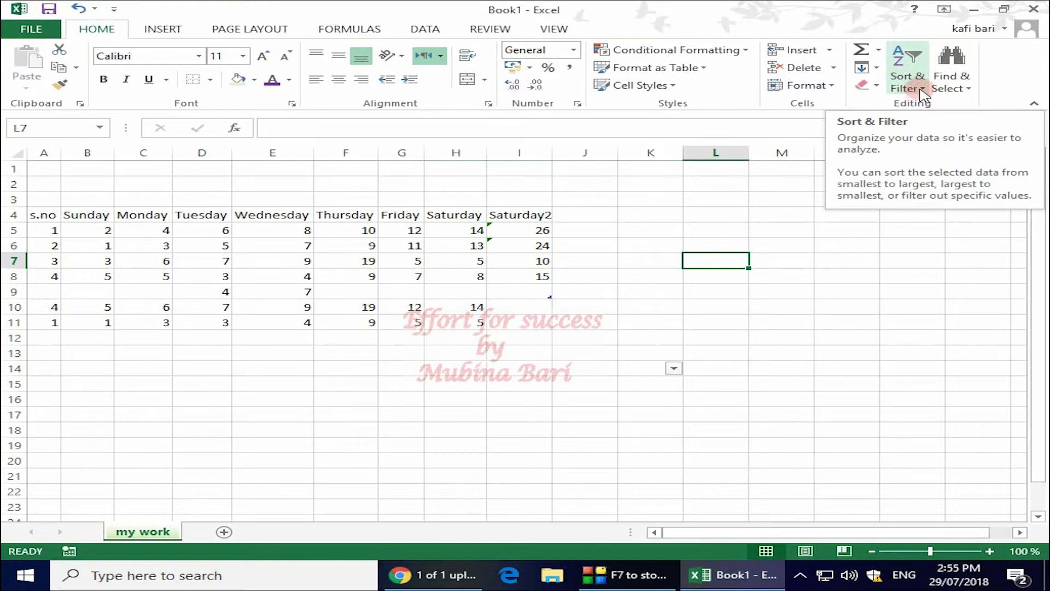
click(922, 85)
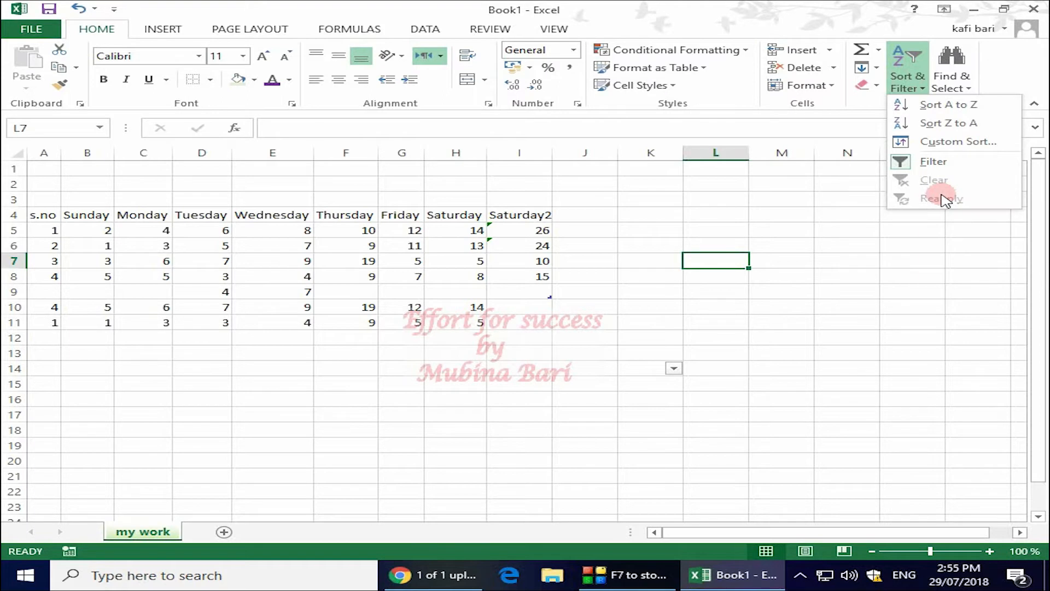
click(612, 277)
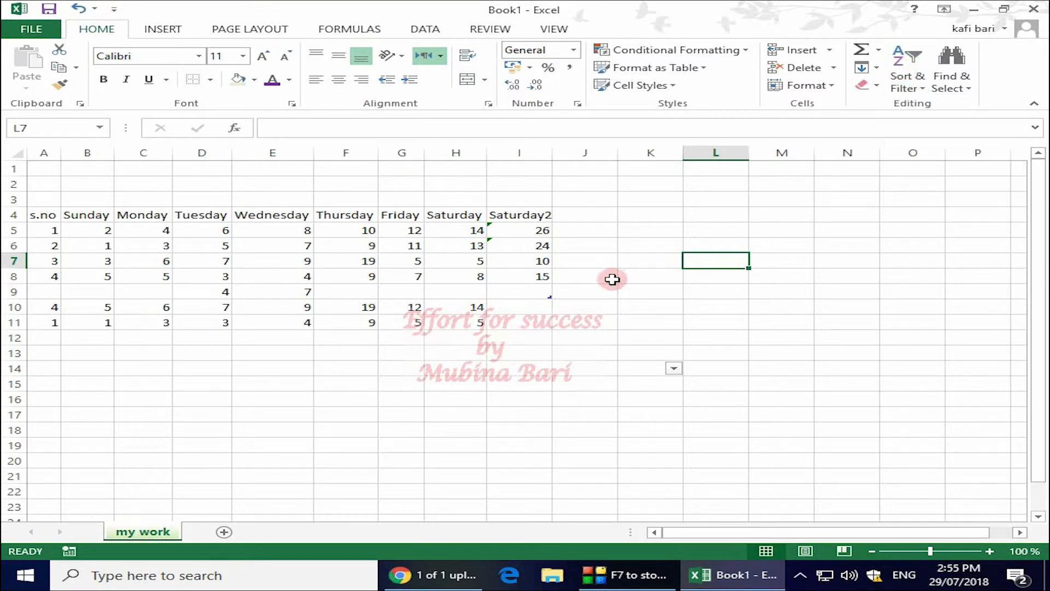
- Enter four first names in K6:K9 and sort the list from A to Z, followed by Z to A
click(646, 270)
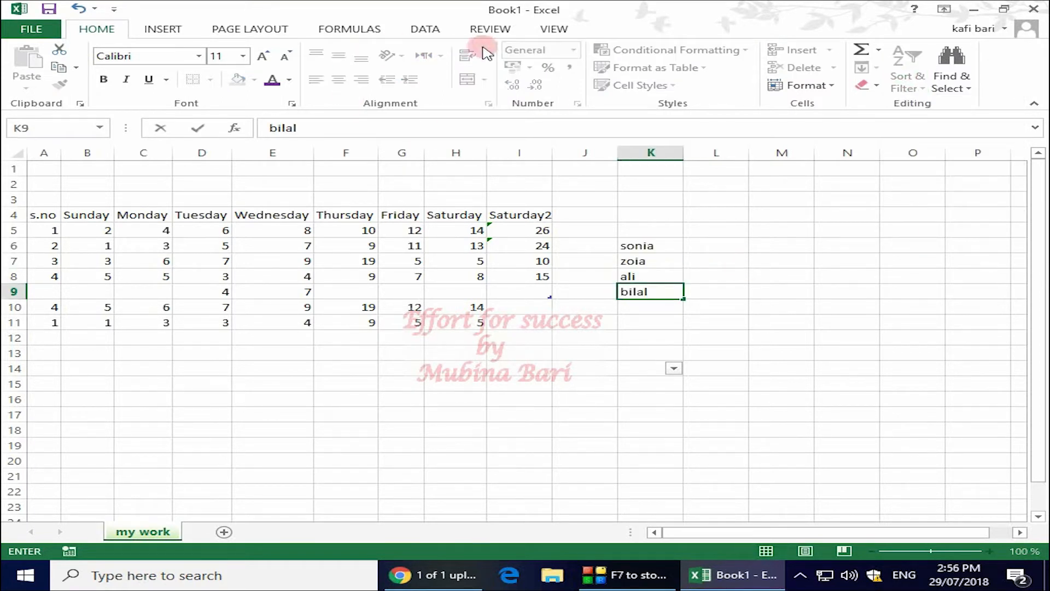
drag(661, 251, 635, 291)
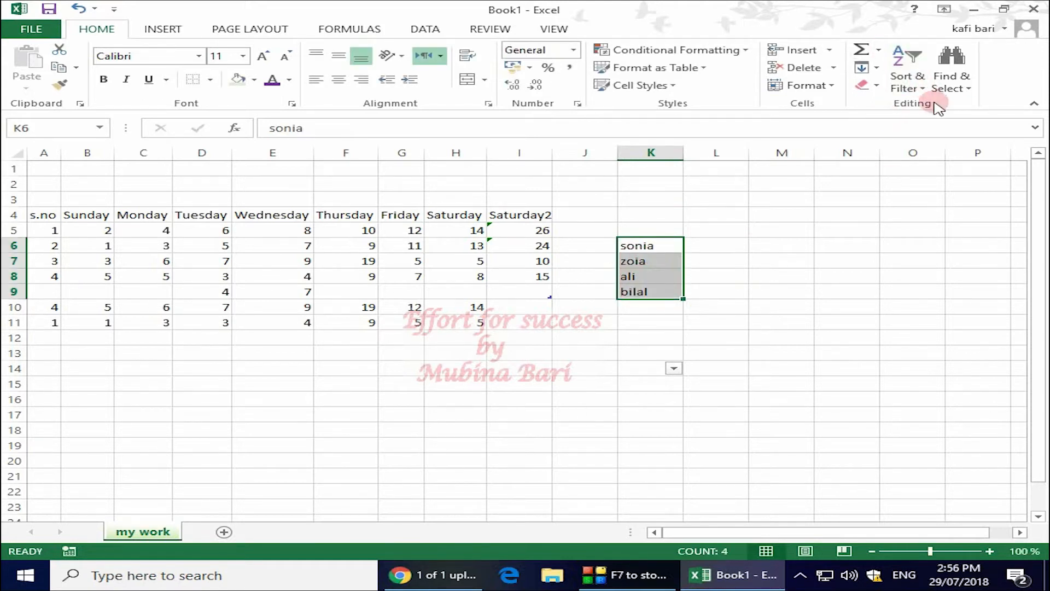
click(923, 88)
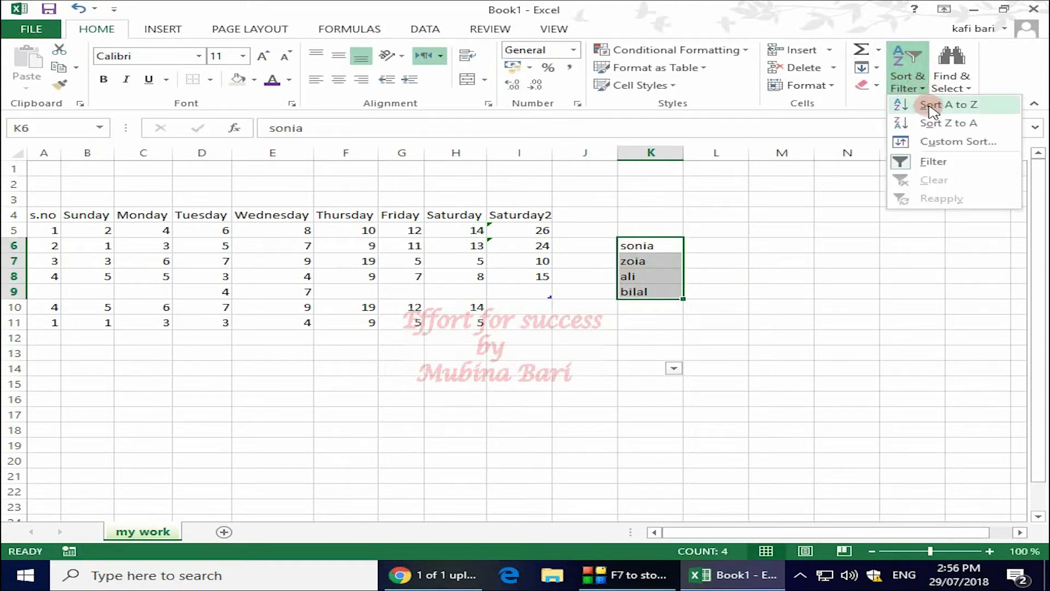
click(934, 106)
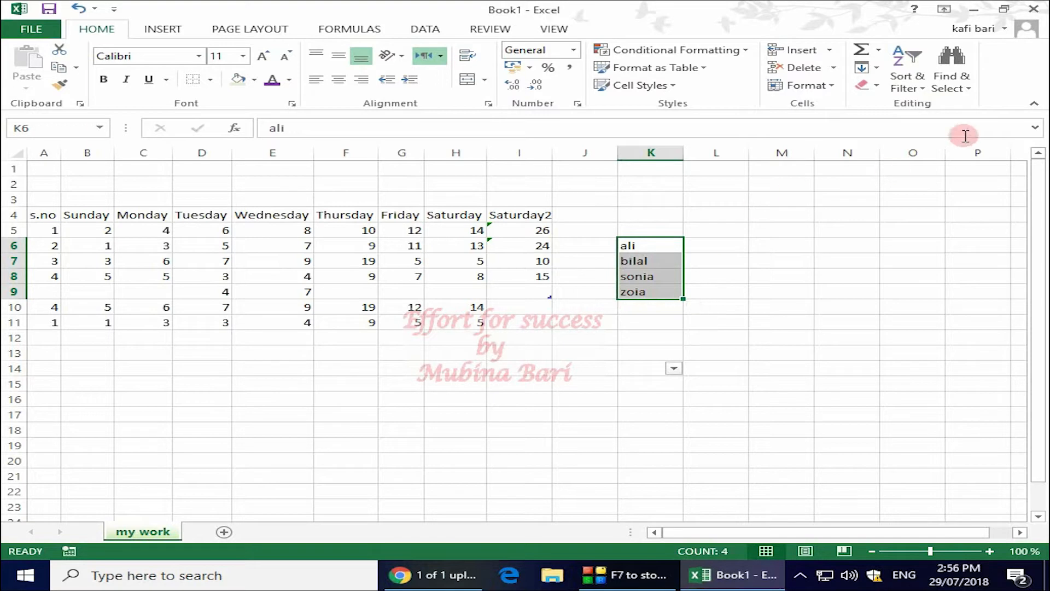
click(924, 91)
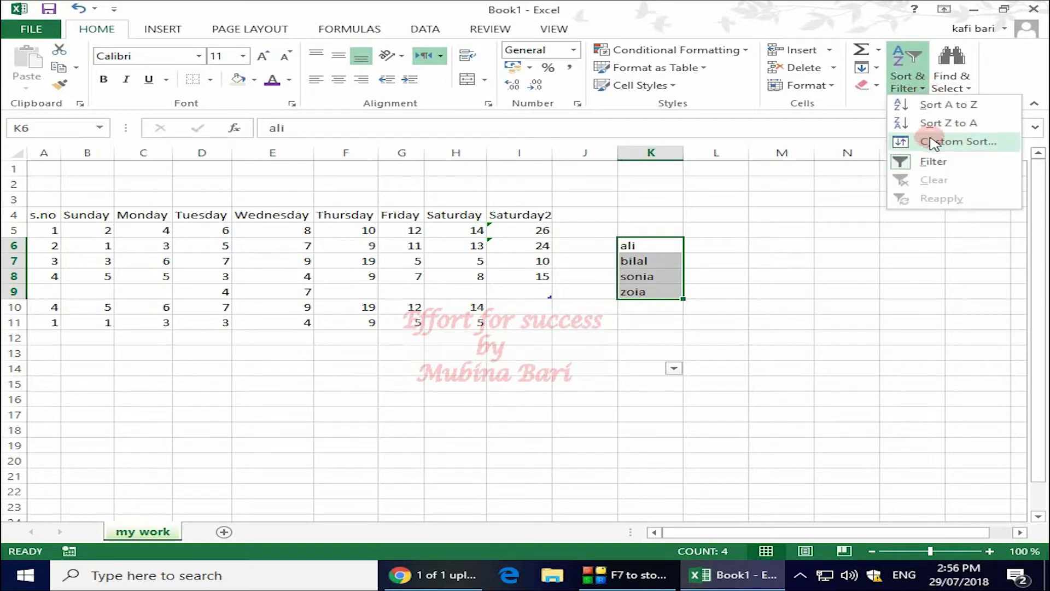
click(928, 123)
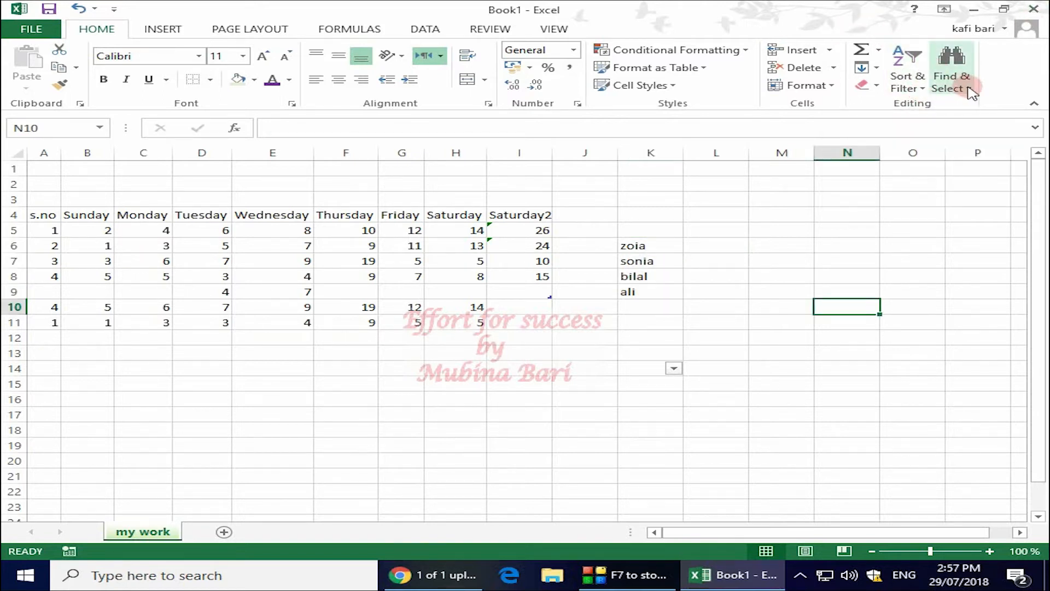
- Find all cells containing 3 in the weekday table A4:I11
drag(43, 216, 517, 325)
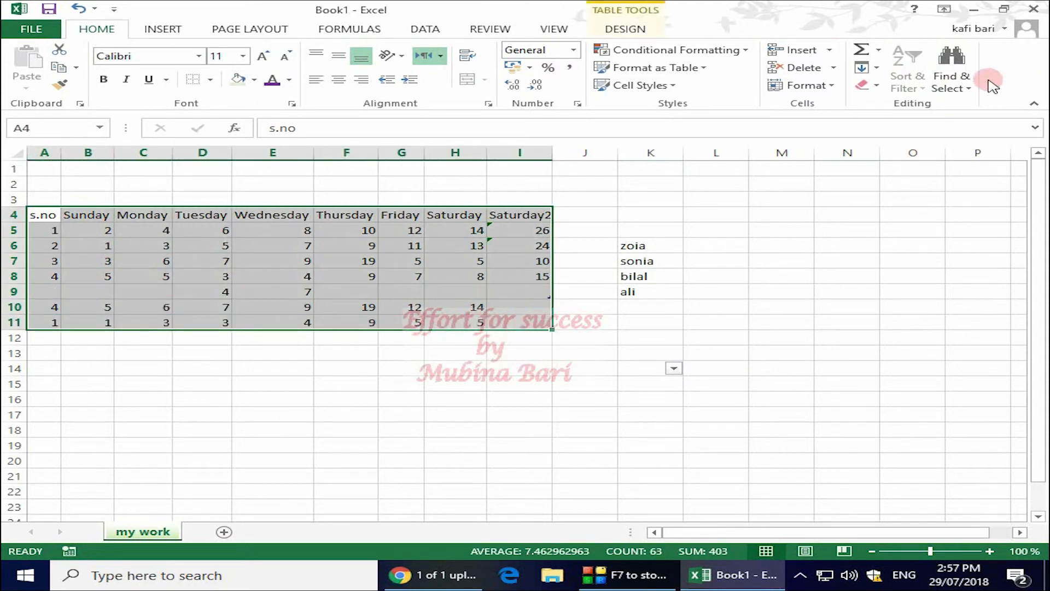
click(972, 87)
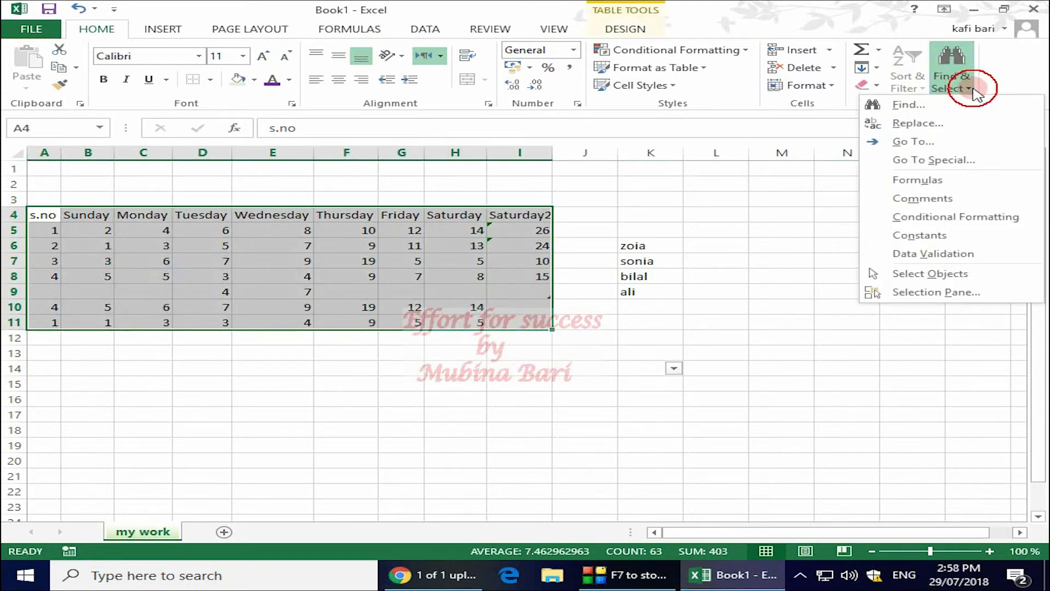
click(908, 105)
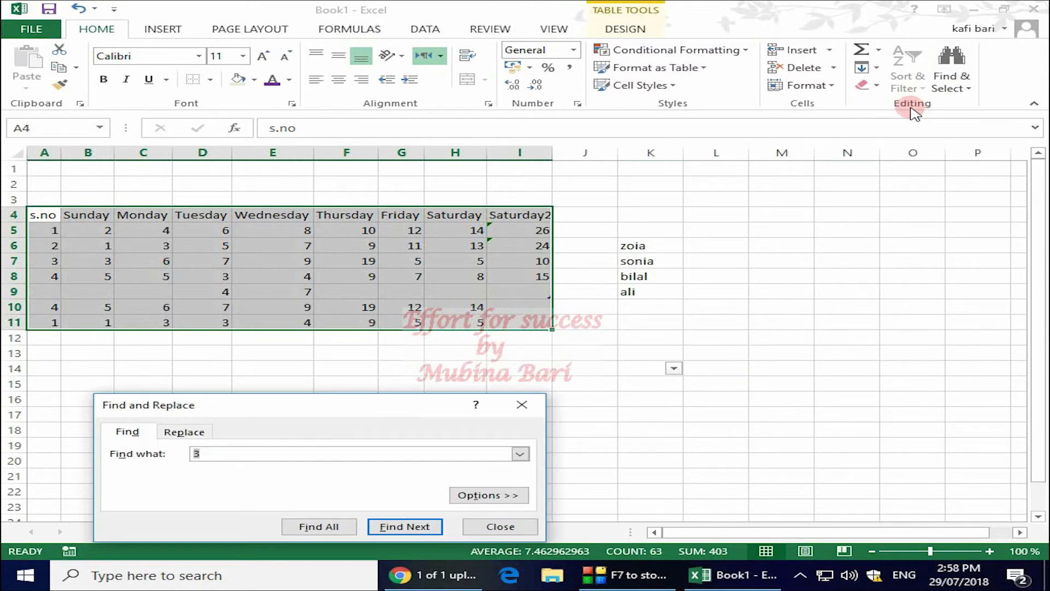
click(204, 453)
key(BackSpace)
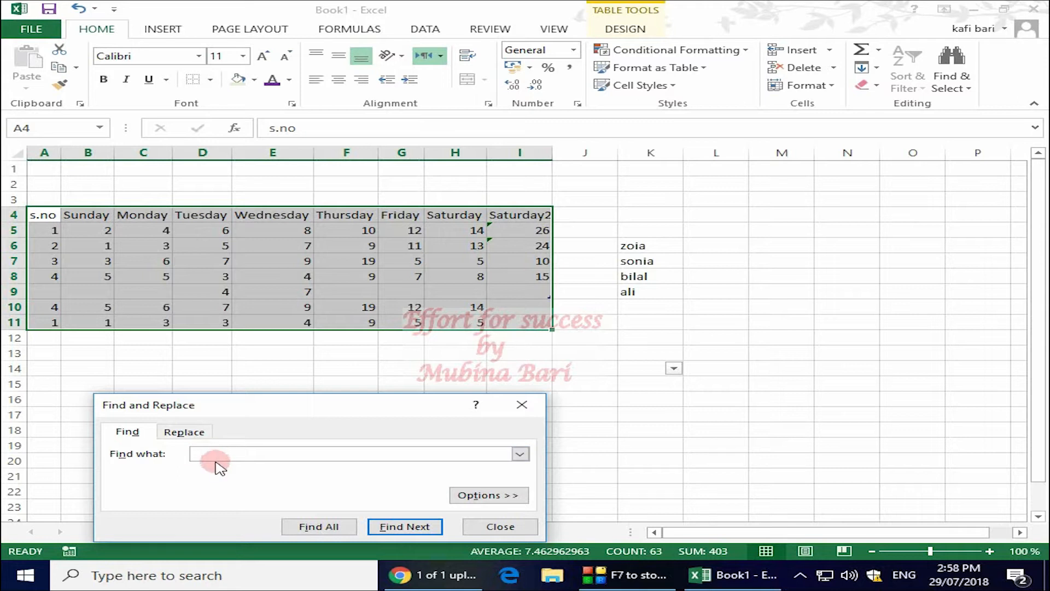
click(331, 528)
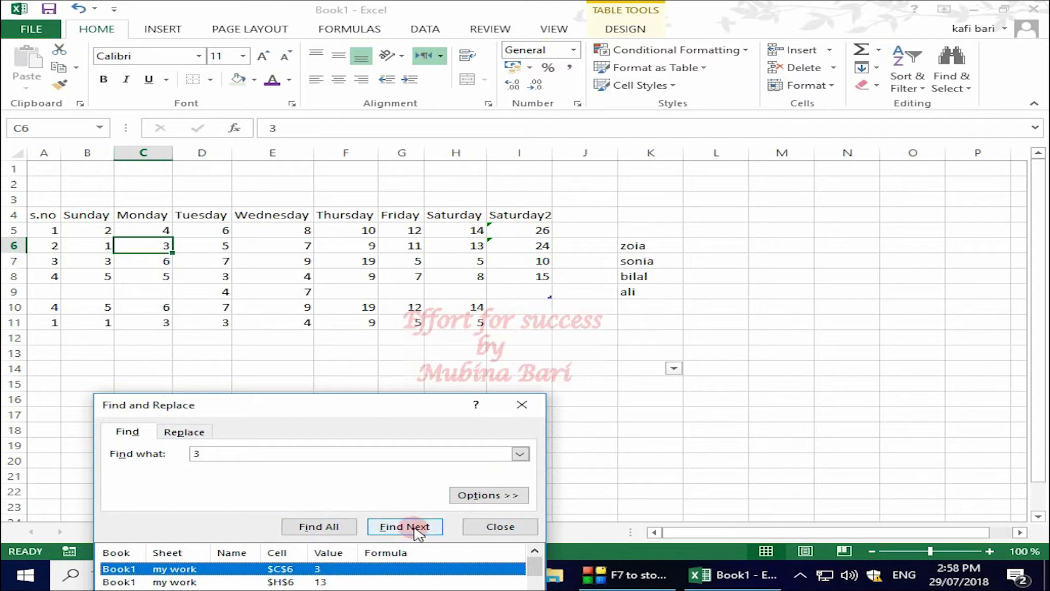
- Step through the next matches for 3 one at a time, and list all matches again
click(415, 527)
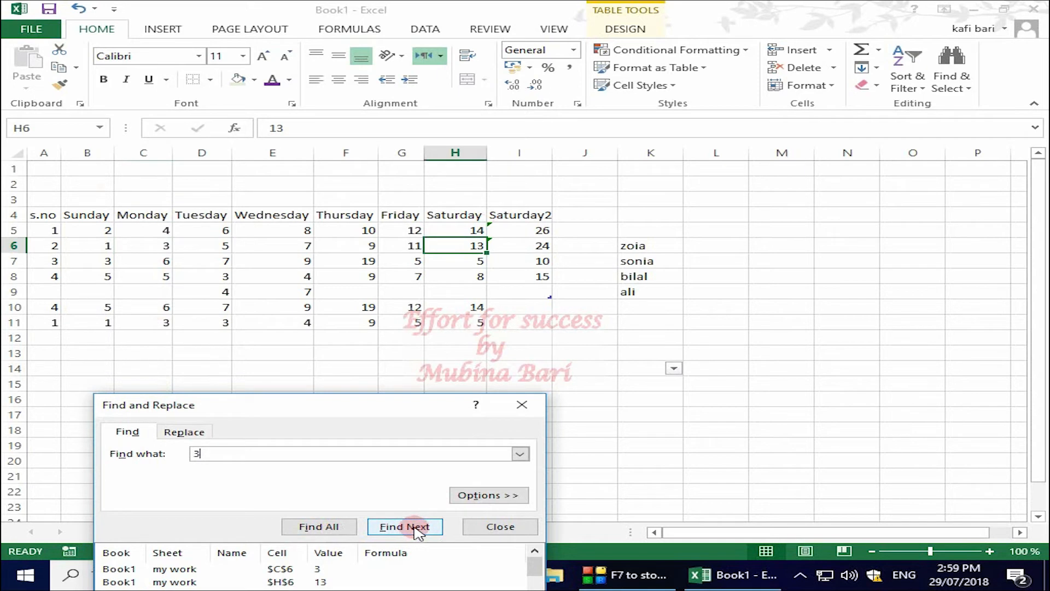
click(417, 528)
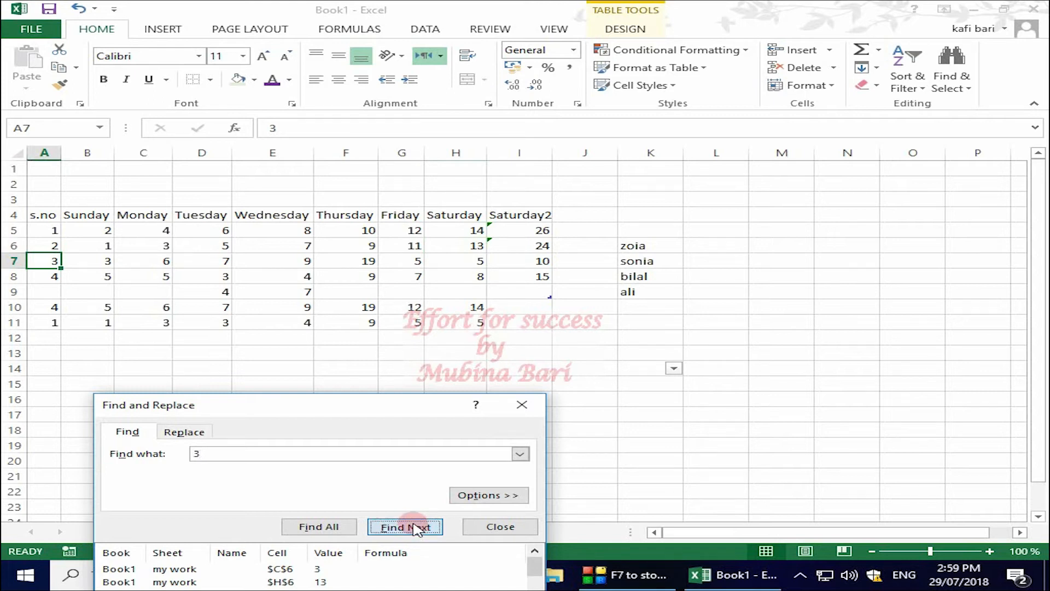
click(417, 527)
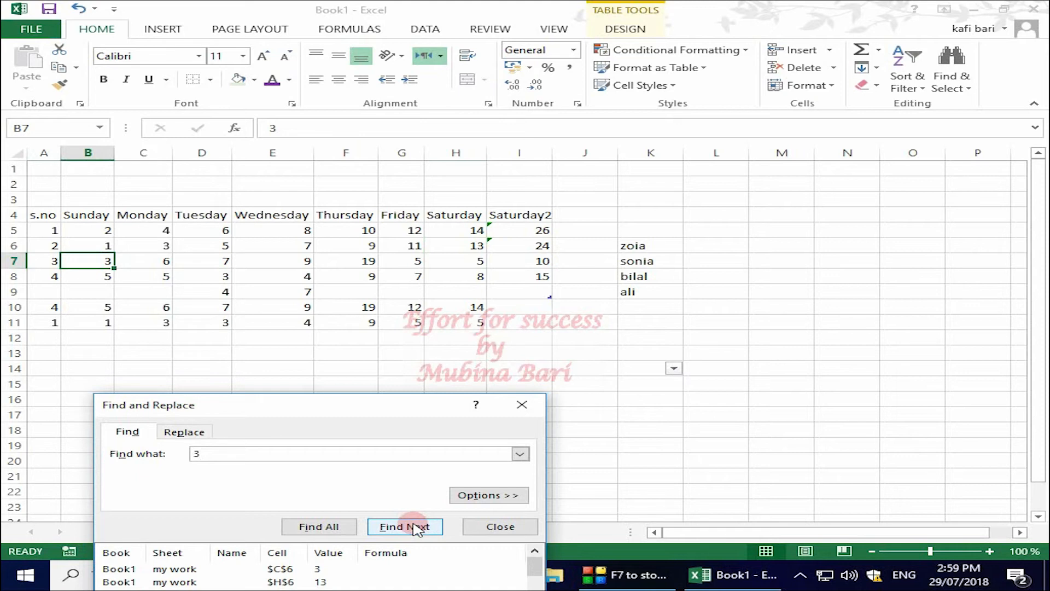
click(335, 530)
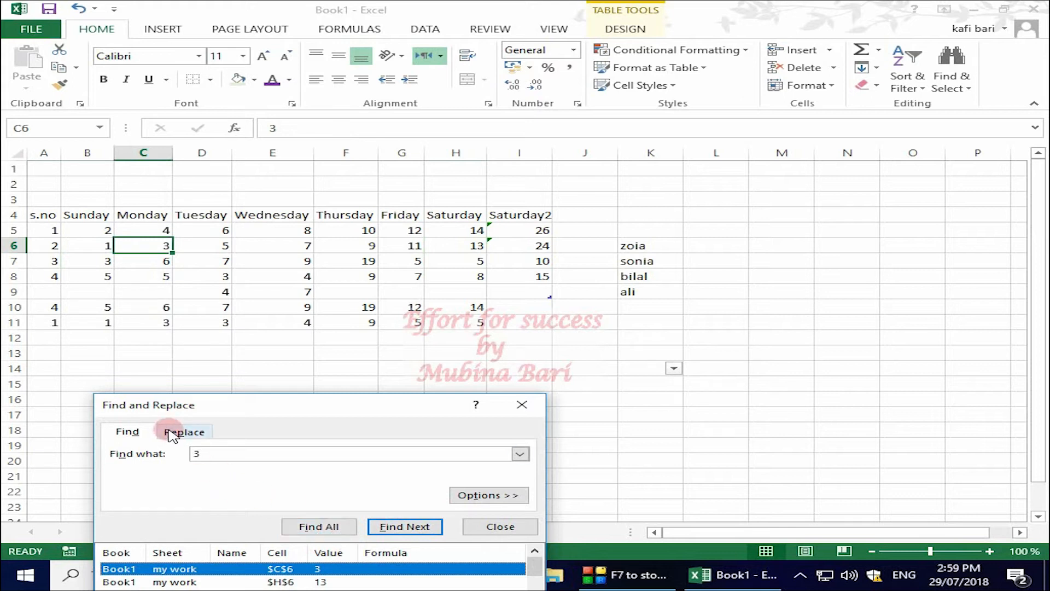
- Replace every 3 in the sheet with 6
click(174, 434)
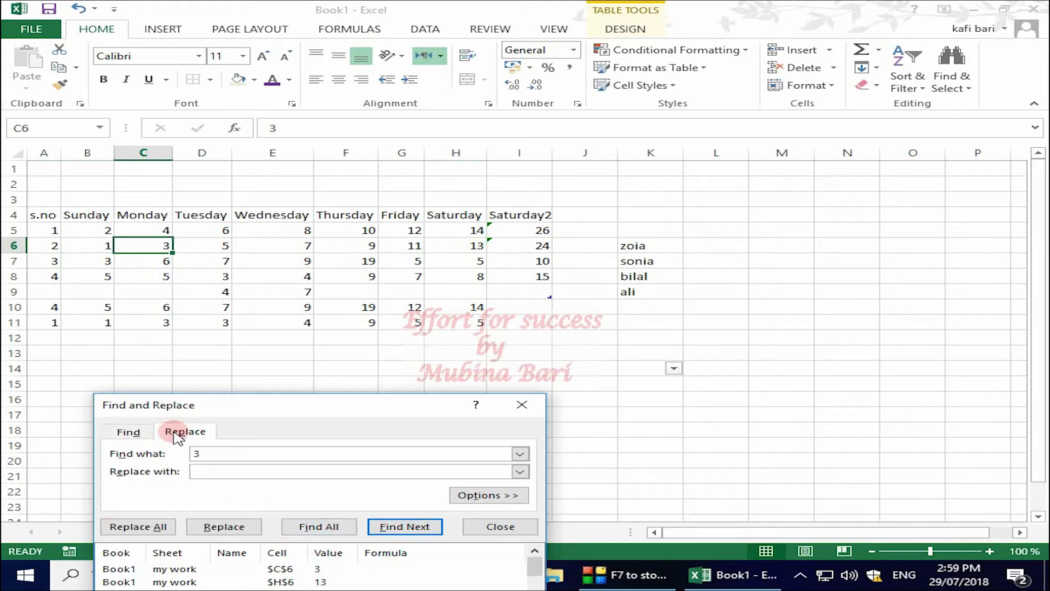
click(206, 472)
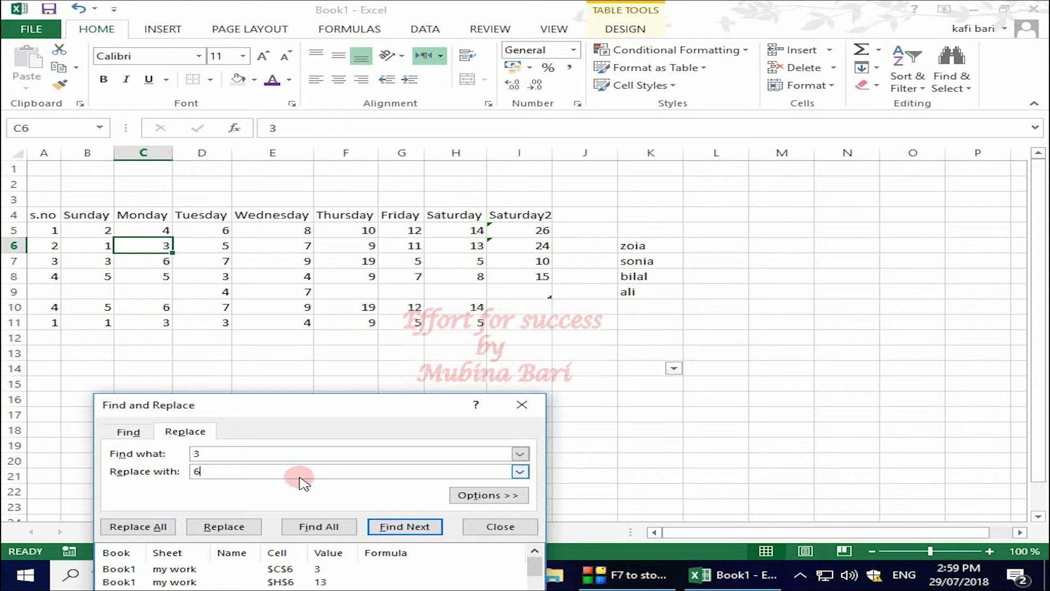
click(224, 526)
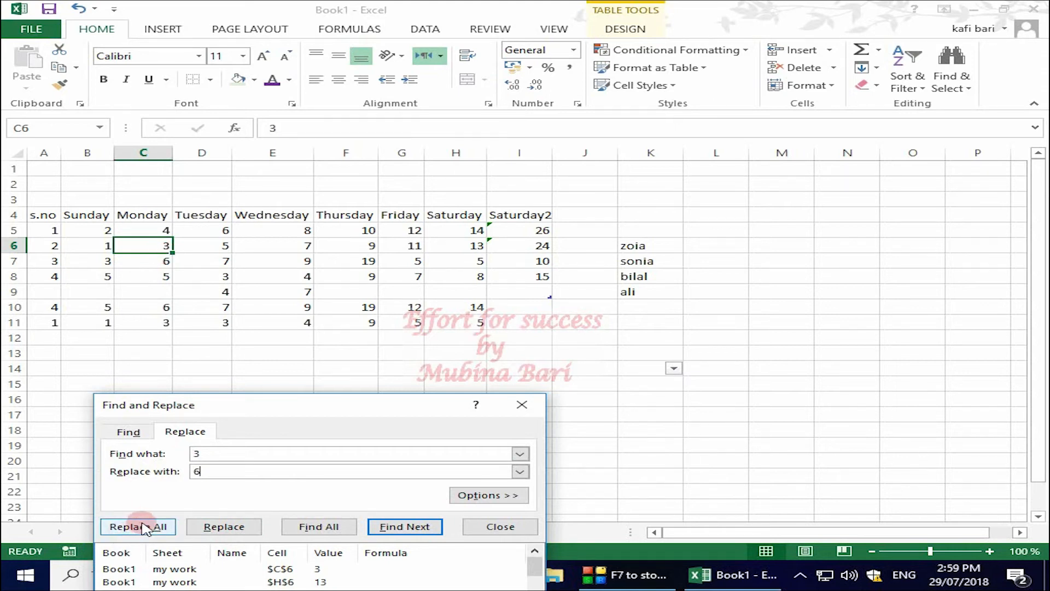
click(165, 248)
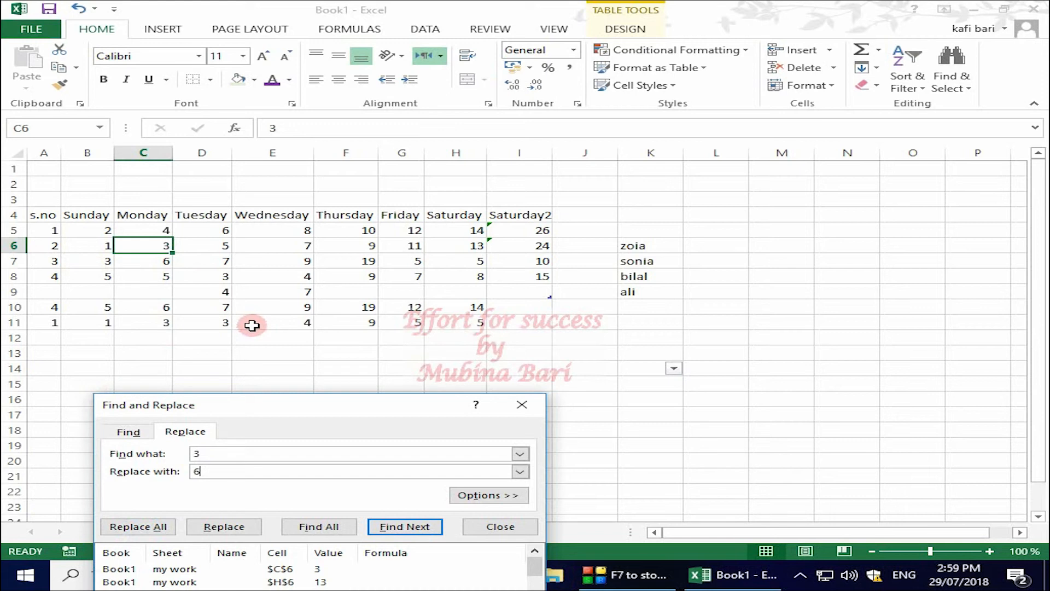
click(163, 528)
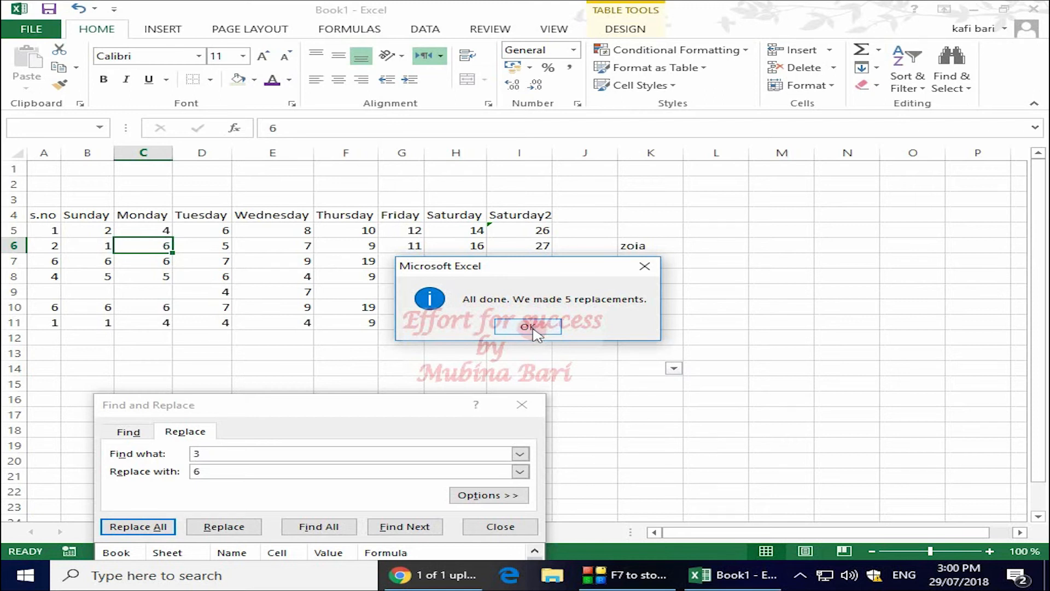
click(533, 328)
click(766, 304)
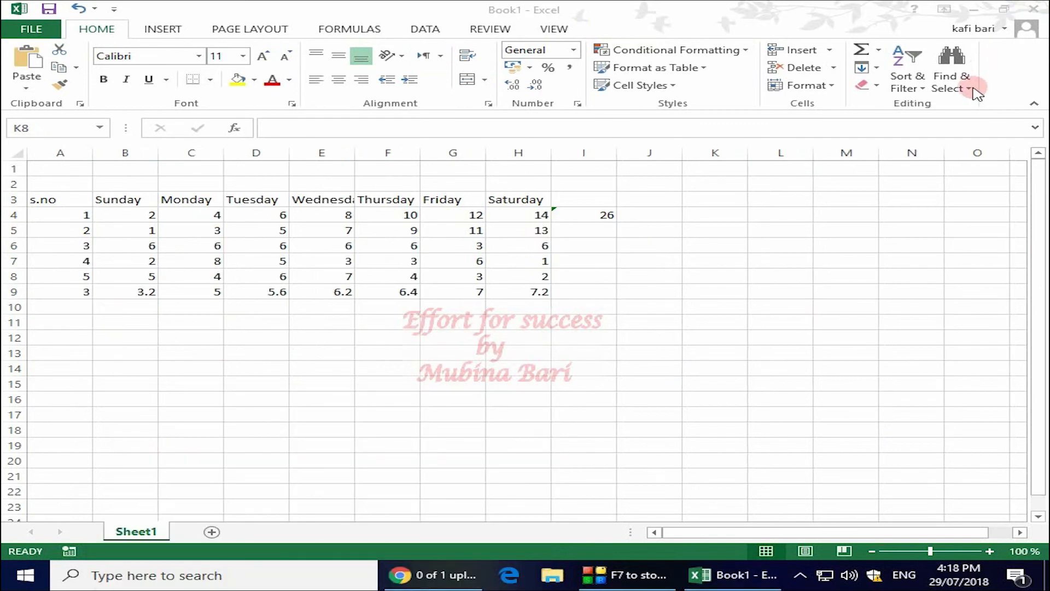
- Select all cells that contain formulas on Sheet1 with Find & Select
click(974, 90)
click(969, 90)
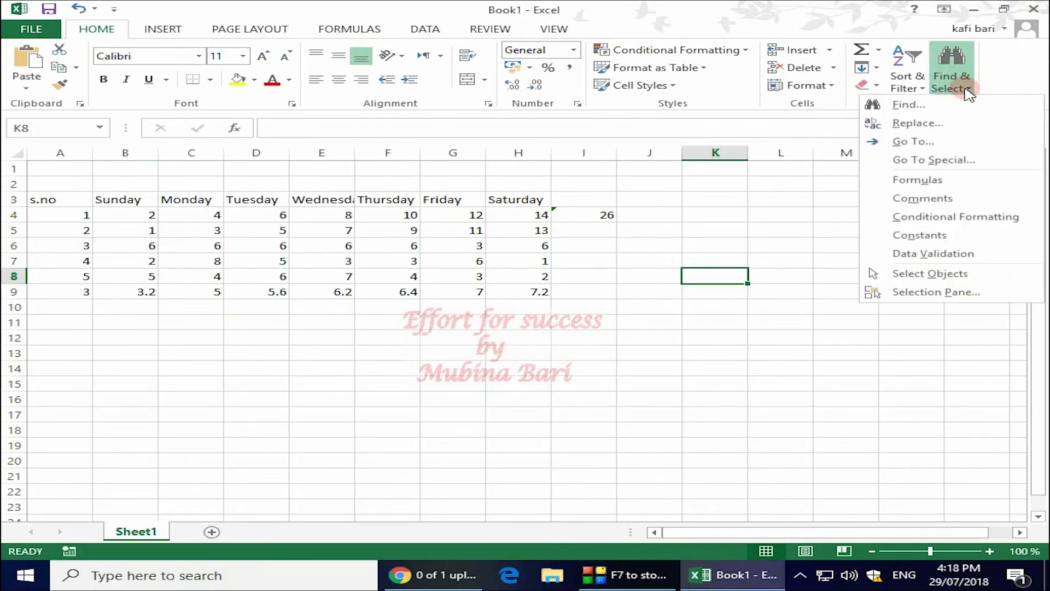
click(957, 160)
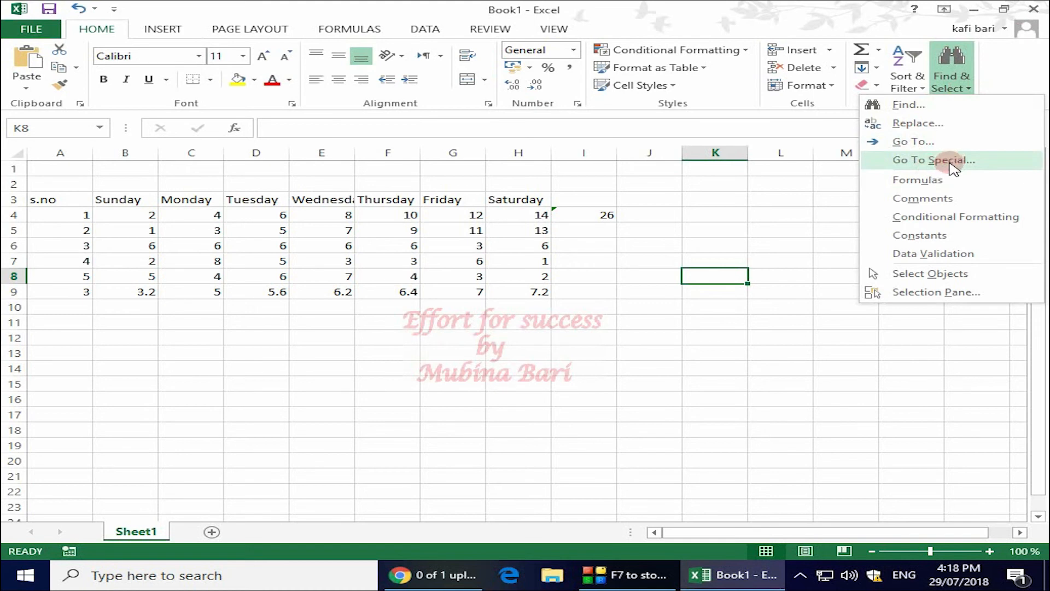
click(955, 165)
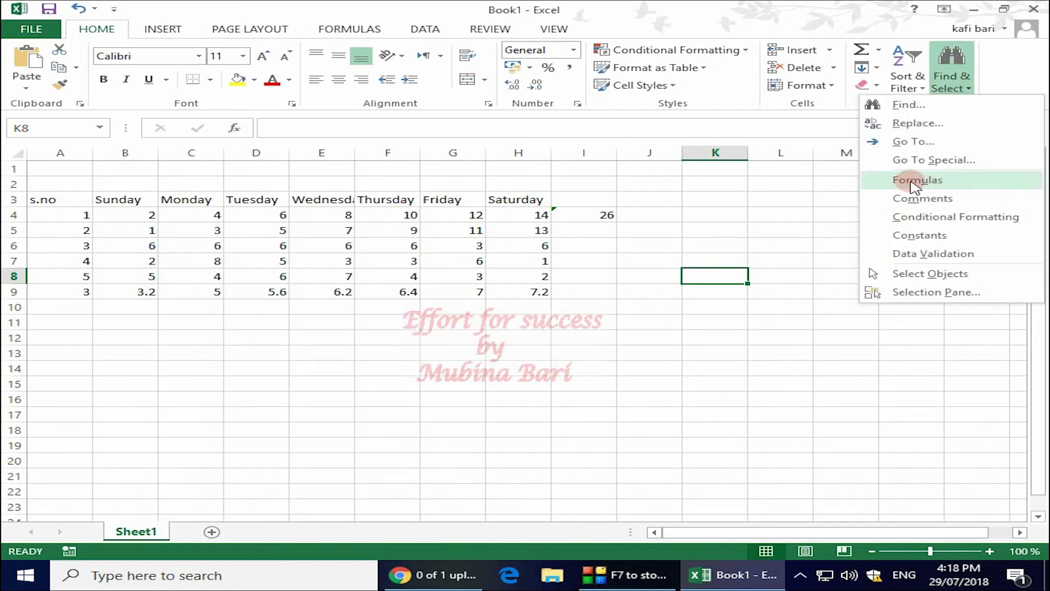
click(915, 182)
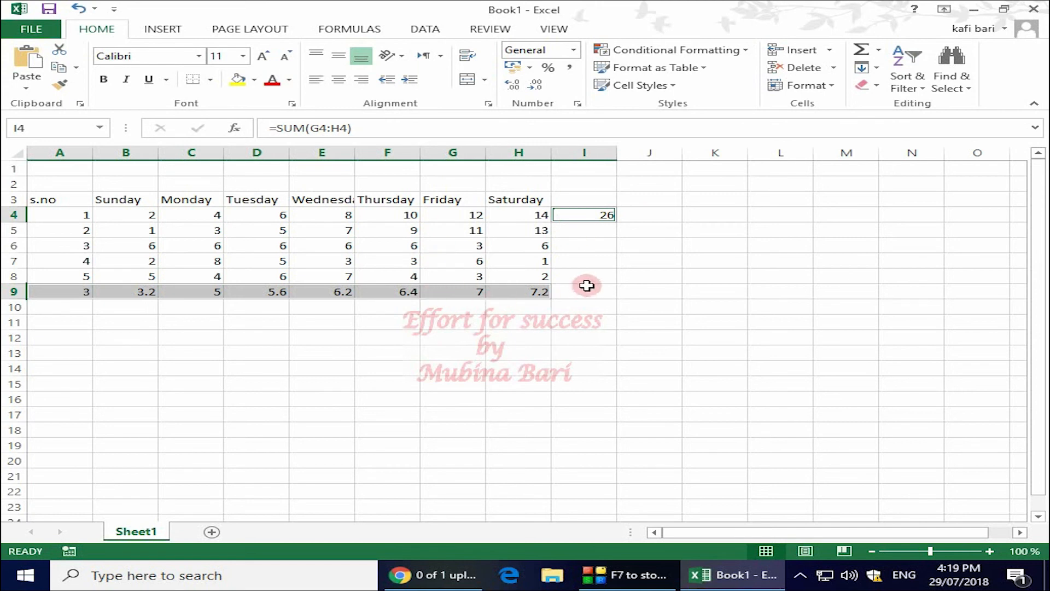
- Open the list of Find & Select commands
click(952, 80)
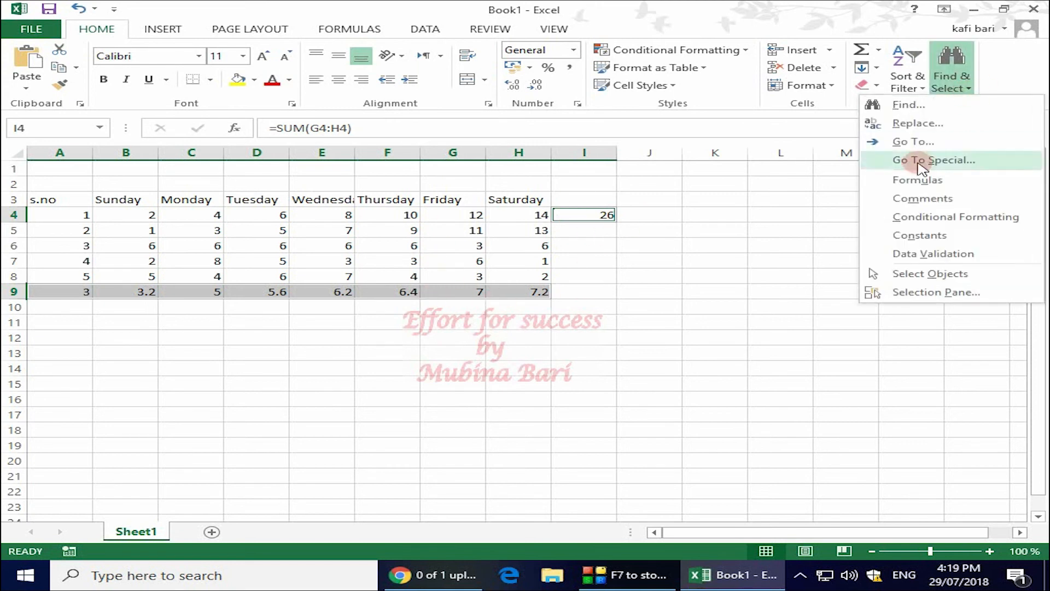